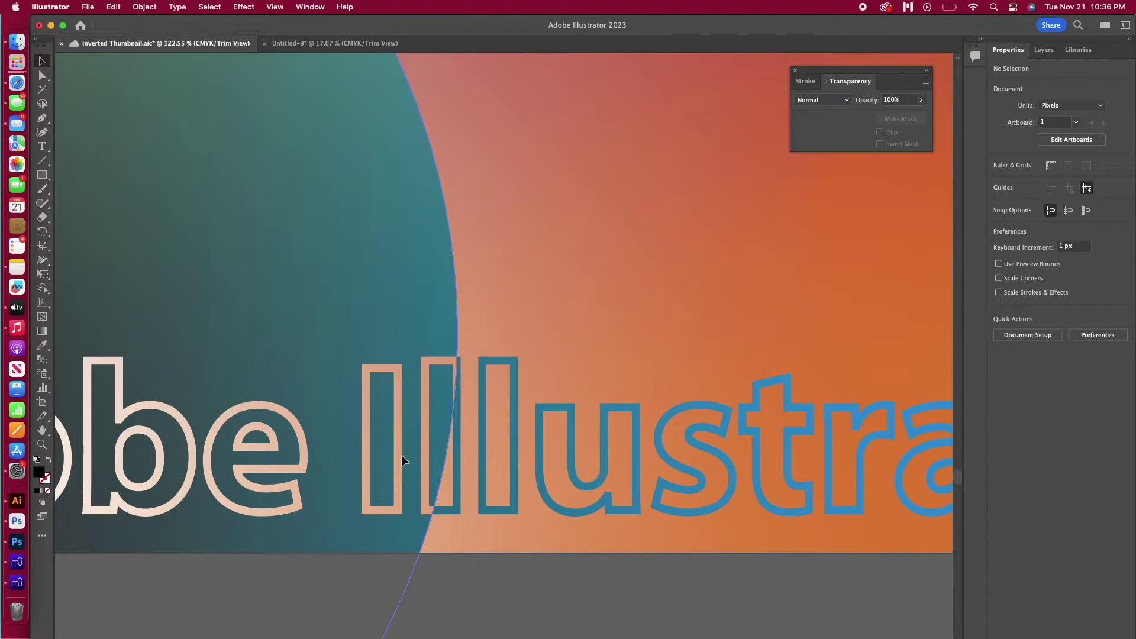
Step: Move the teal gradient circle to the right
left_click_drag(403, 456, 602, 468)
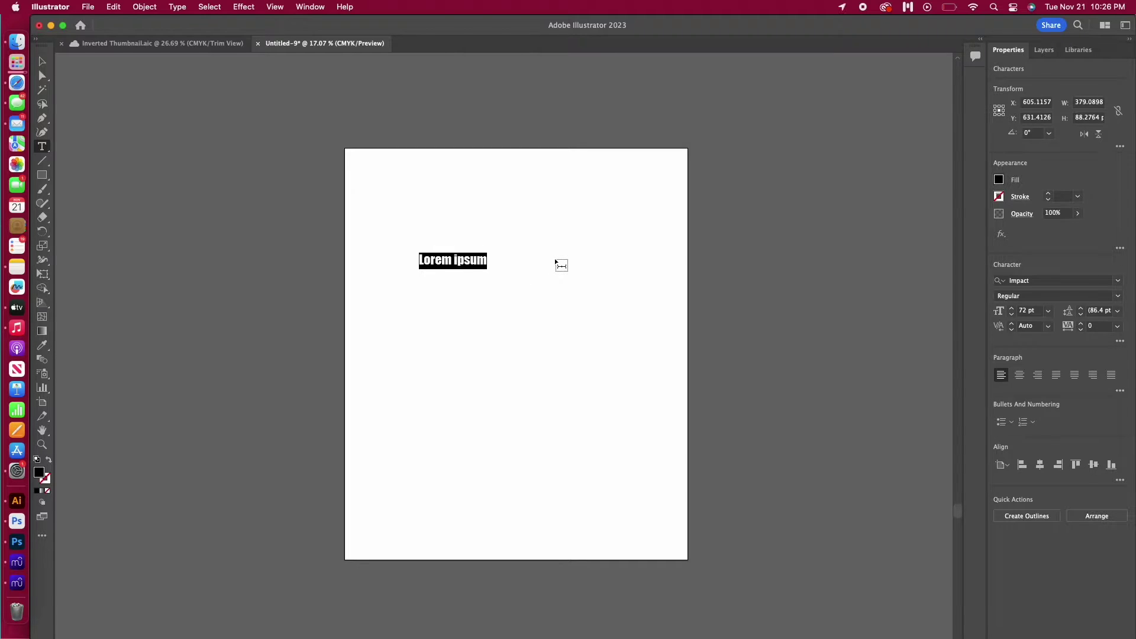
Step: Type HELLO and place a black circle over its LO letters
type("HELLO")
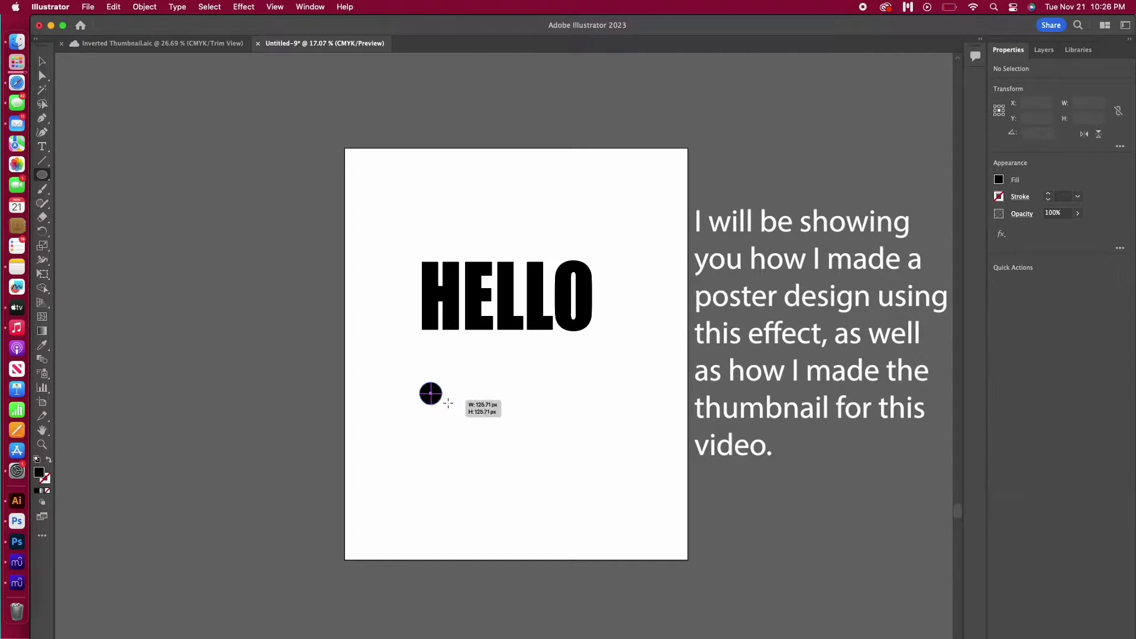
left_click_drag(450, 459, 527, 456)
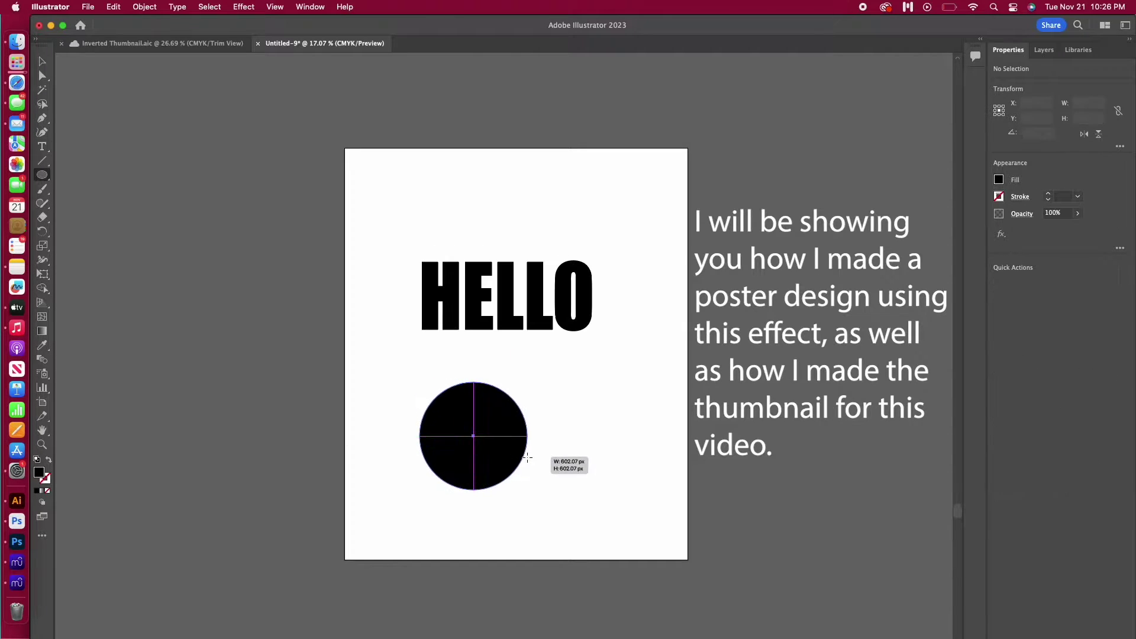
left_click(42, 61)
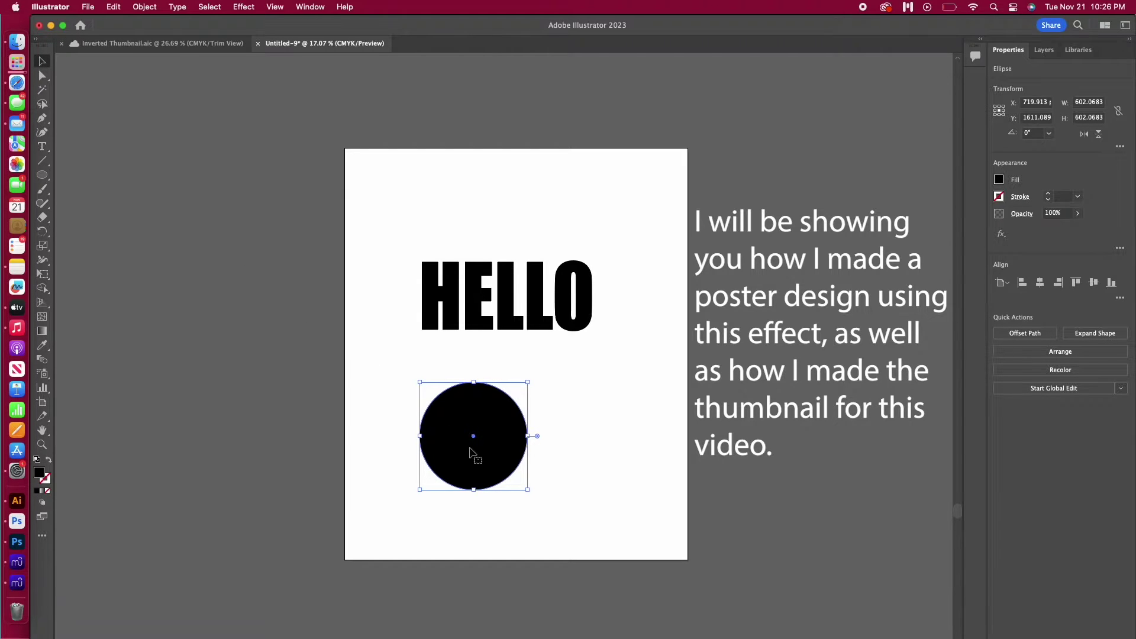
left_click_drag(492, 414, 580, 315)
Step: Give the HELLO text a crimson red fill
left_click(481, 278)
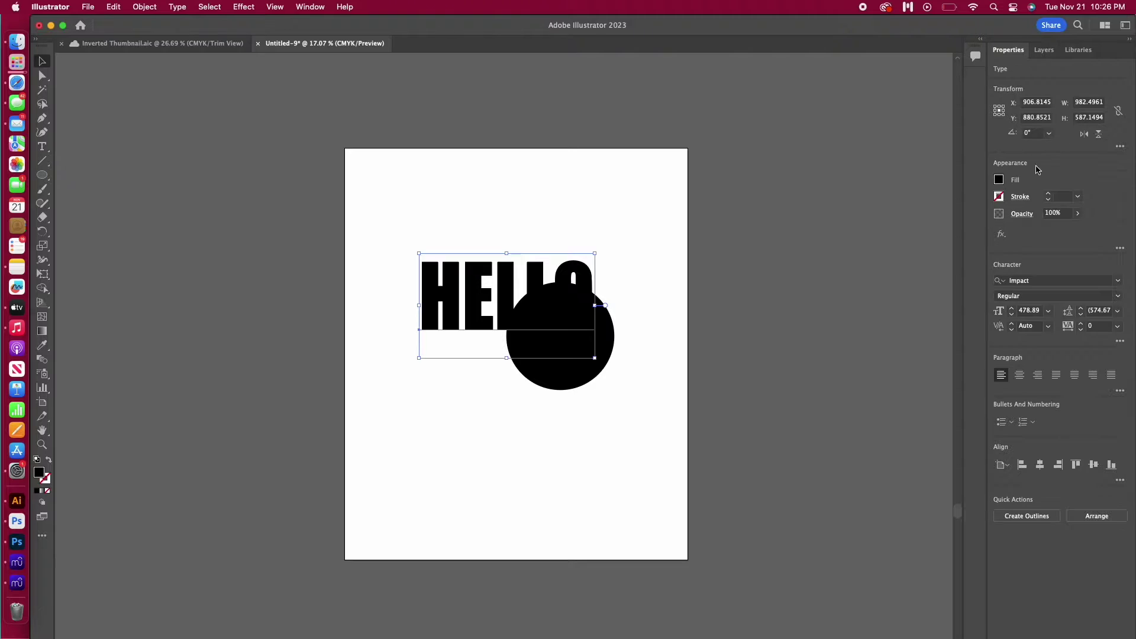
left_click(999, 180)
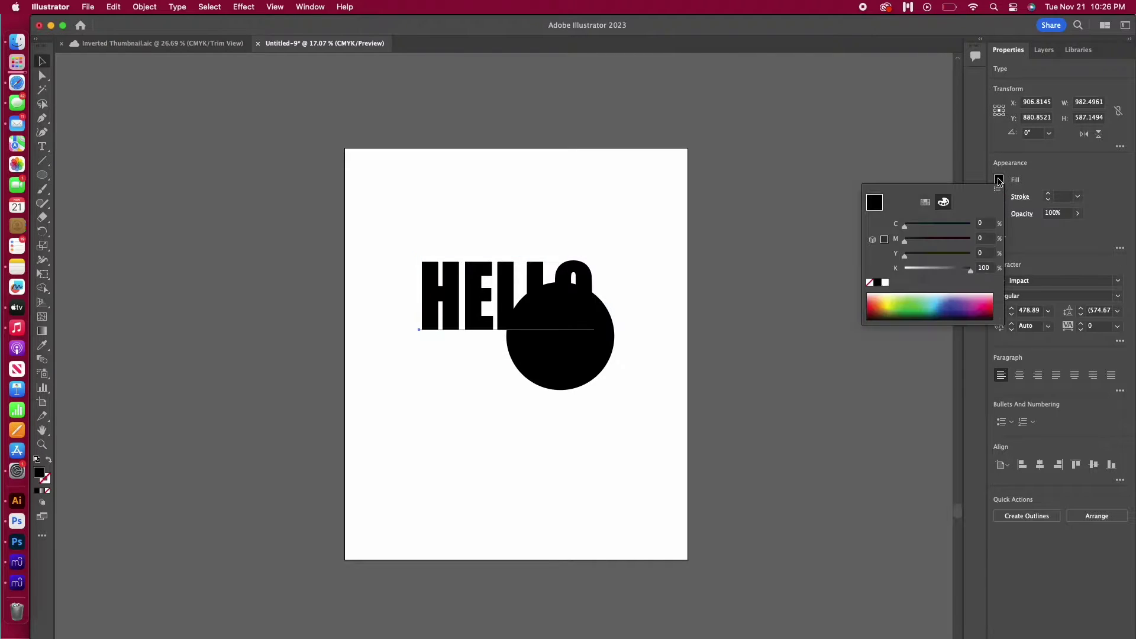
left_click(976, 305)
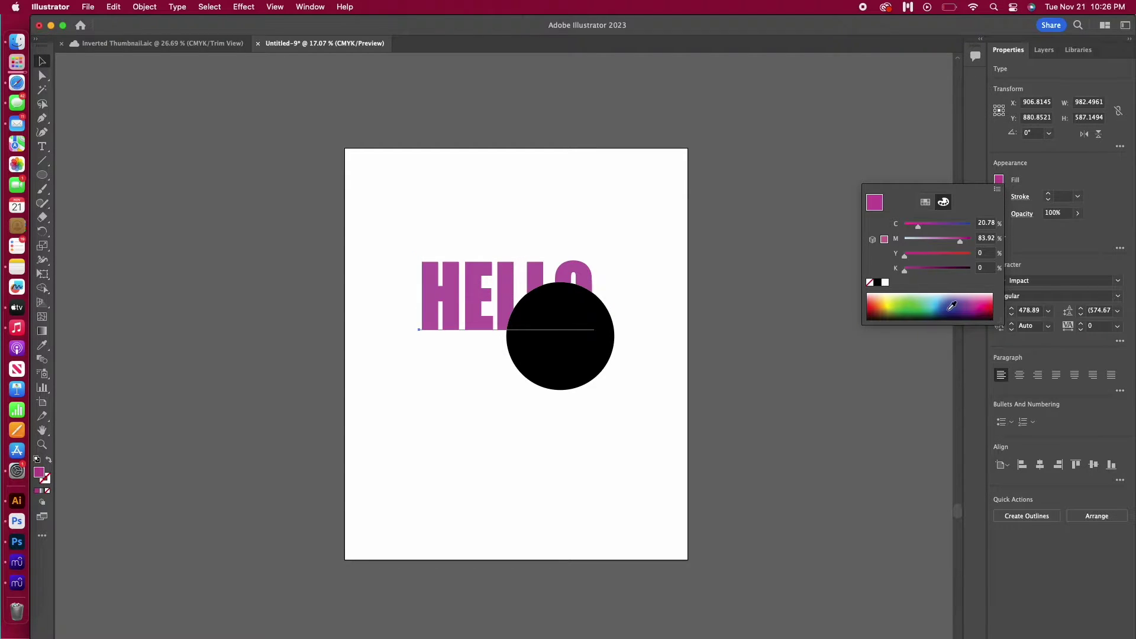
left_click_drag(952, 305, 987, 304)
left_click(579, 206)
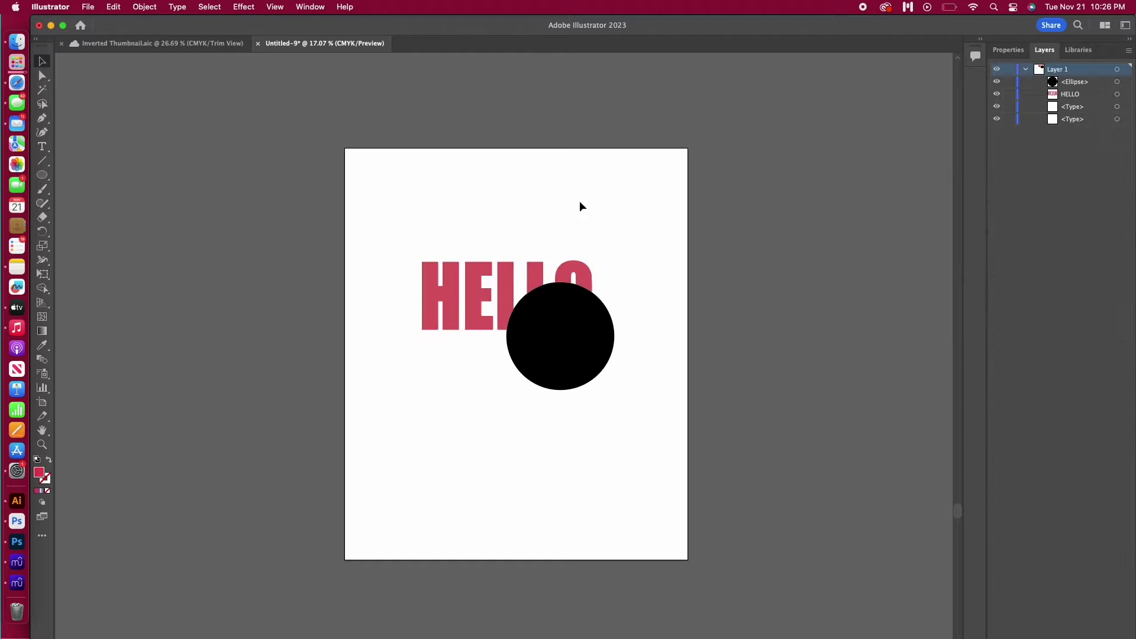
Step: Set HELLO to the Exclusion blend mode, stack it above the circle, and move it across the circle
left_click(310, 6)
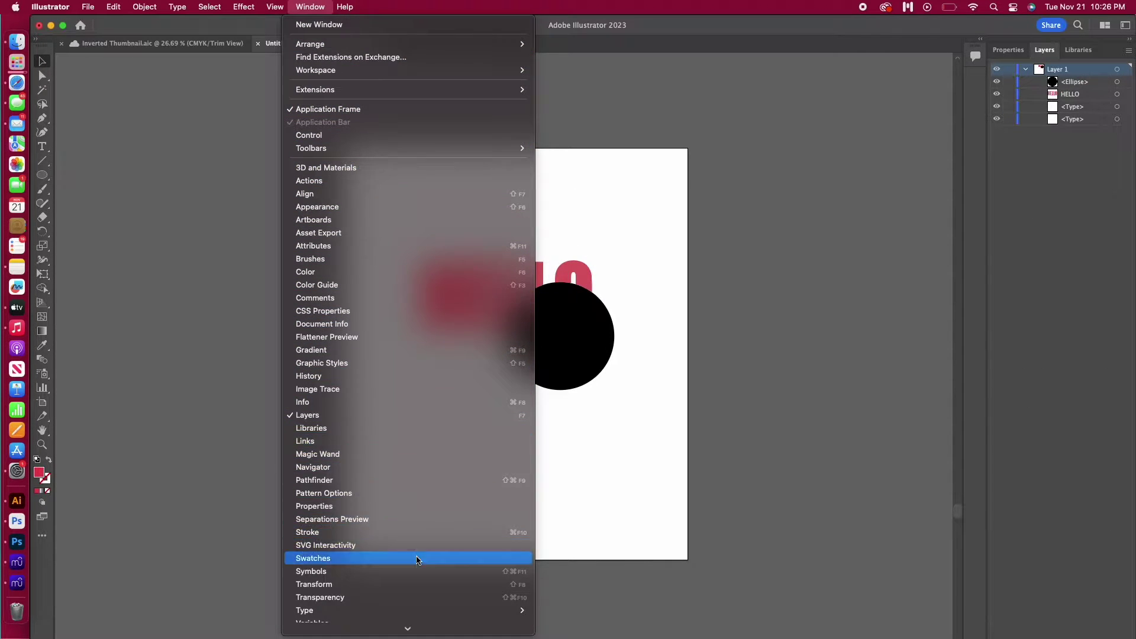
left_click(430, 597)
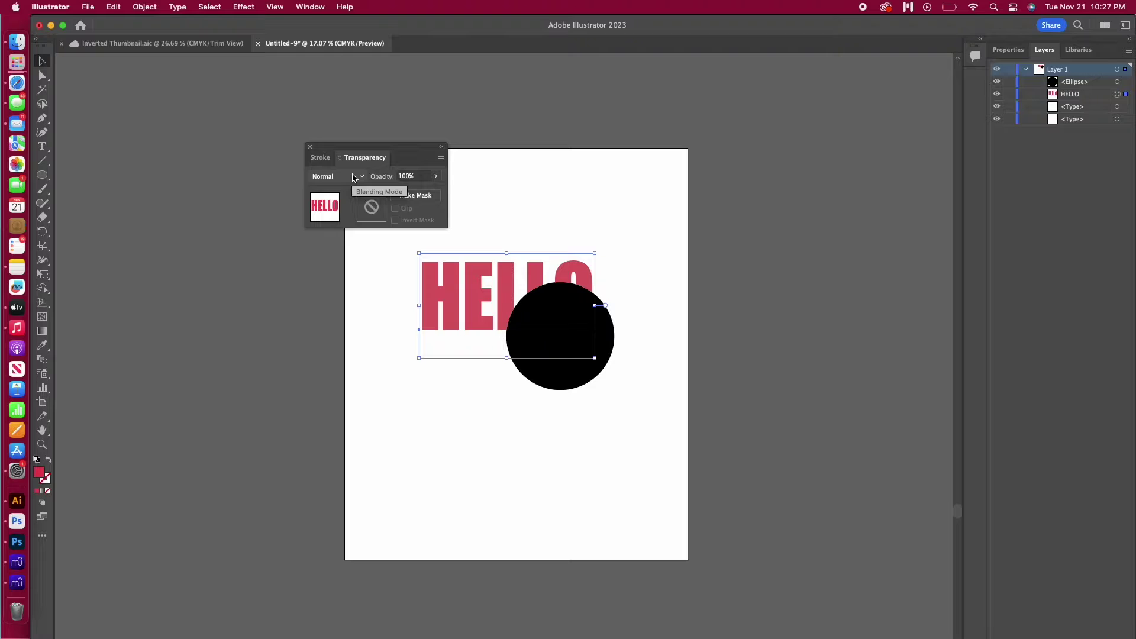
left_click(353, 178)
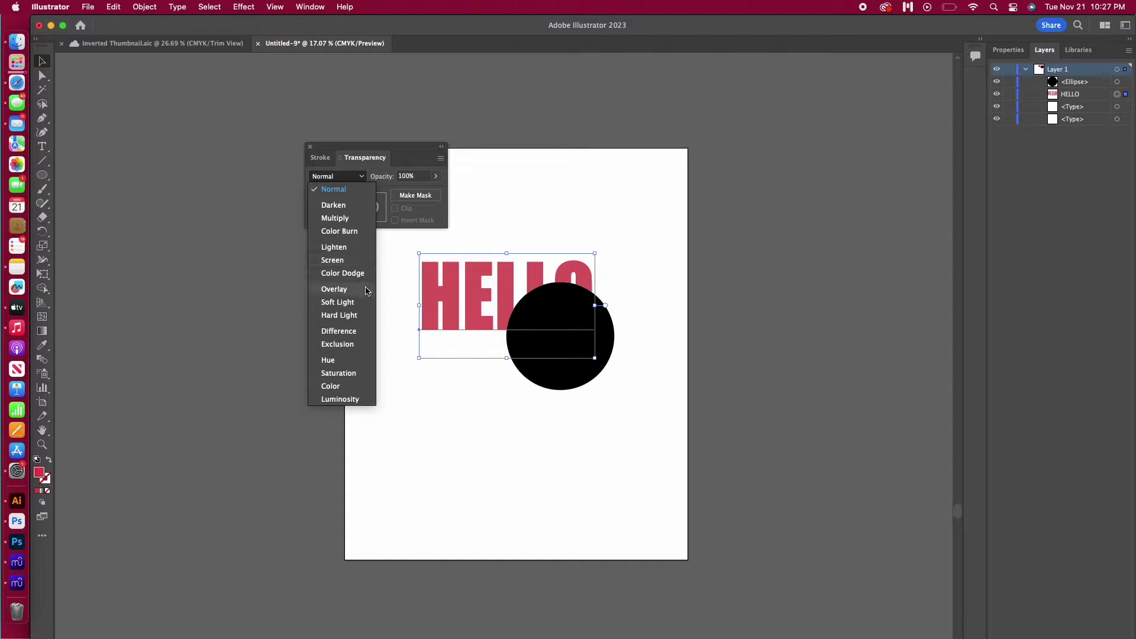
left_click(351, 345)
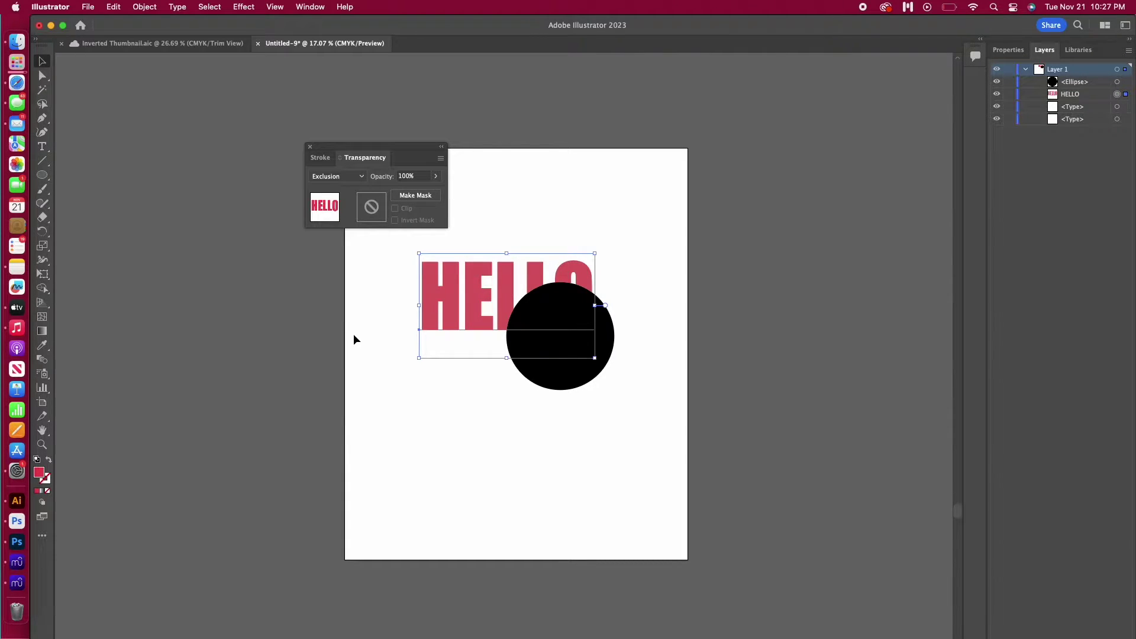
left_click(357, 295)
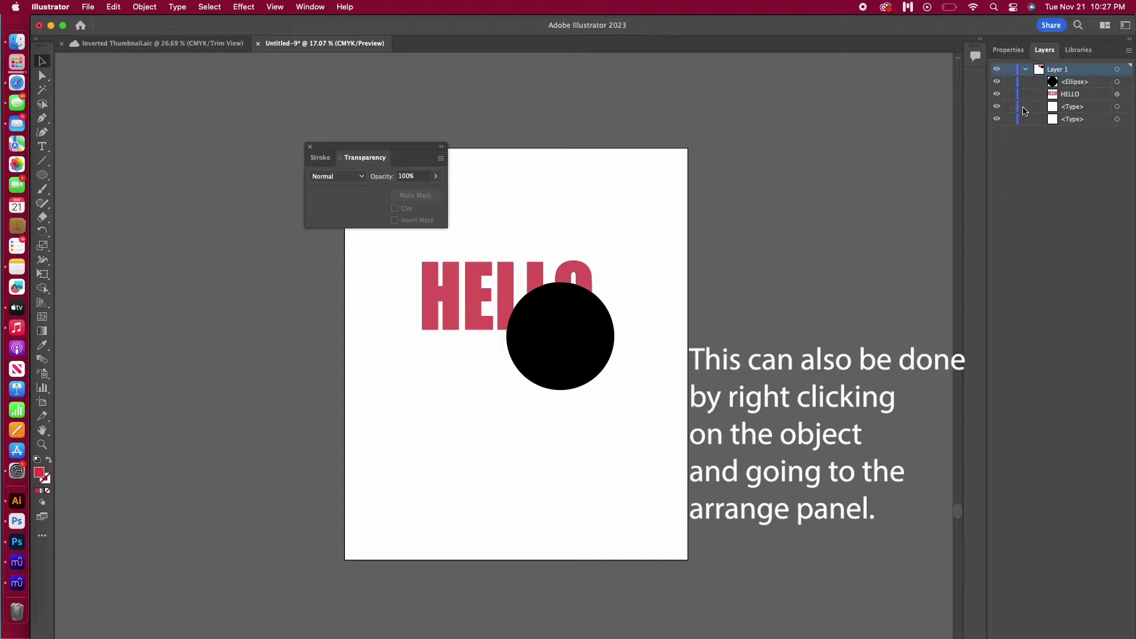
left_click_drag(1097, 93, 1091, 81)
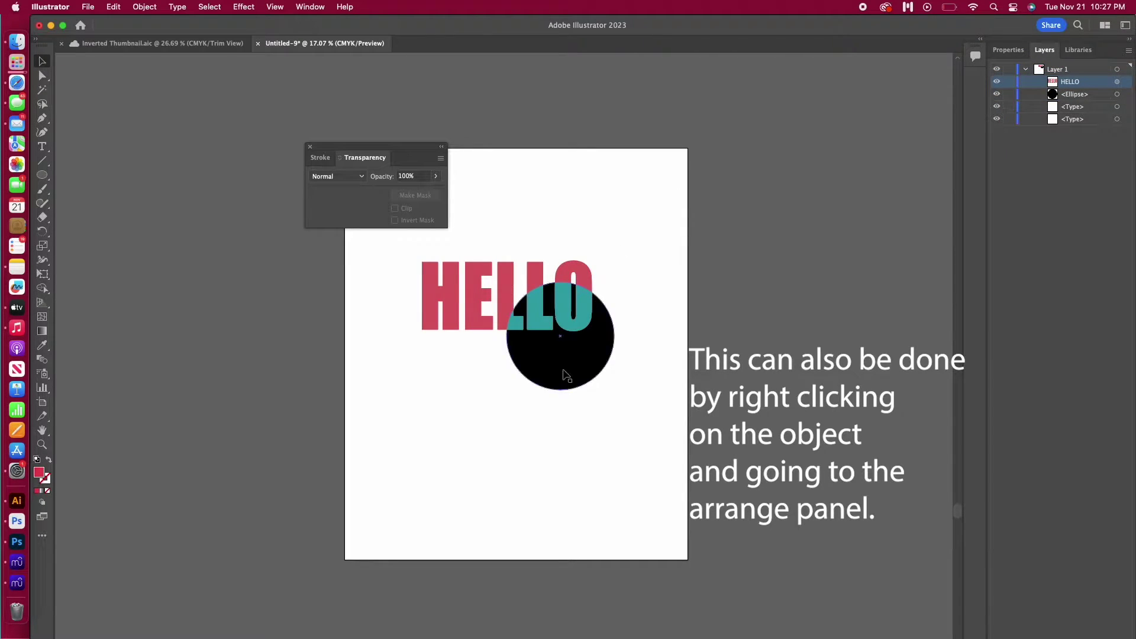
left_click_drag(471, 275, 520, 294)
Step: Change the black circle's fill to a dark navy colour
left_click(1008, 50)
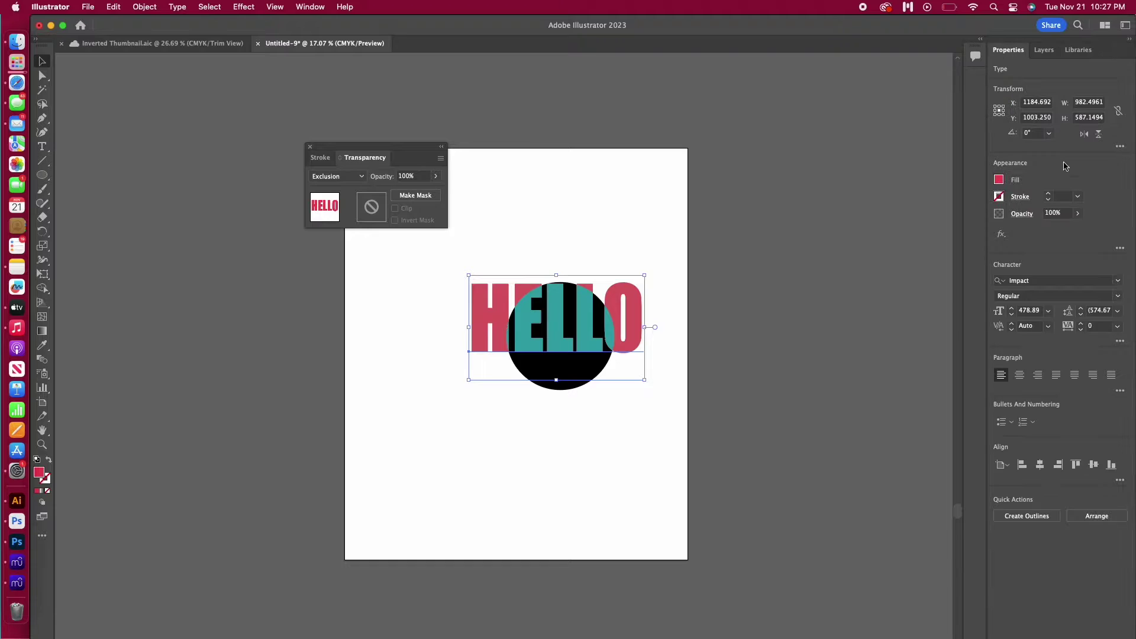
left_click(559, 373)
left_click(999, 180)
left_click_drag(914, 310, 941, 314)
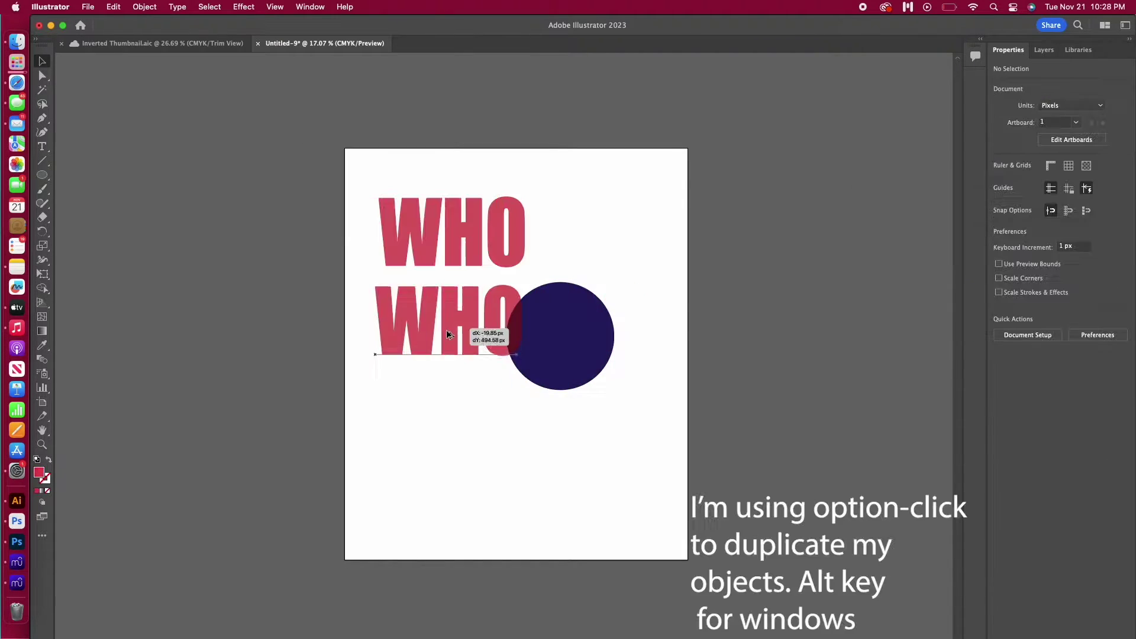
Step: Duplicate WHO, move the navy circle off the page, and change the second WHO to WHAT
left_click_drag(452, 356, 699, 316)
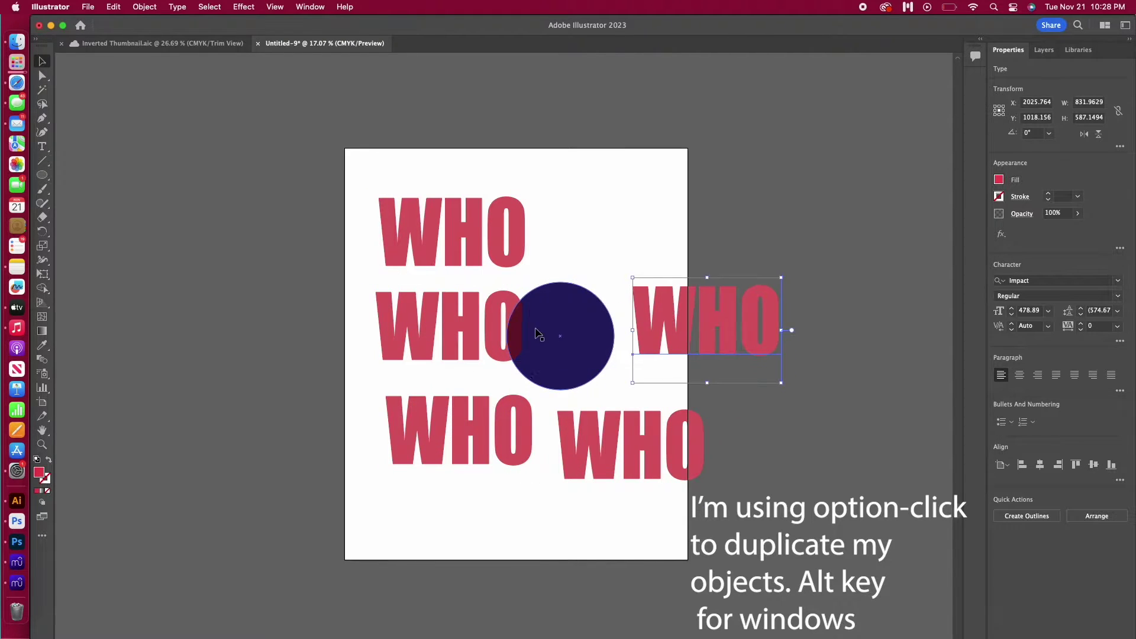
left_click_drag(572, 324, 790, 178)
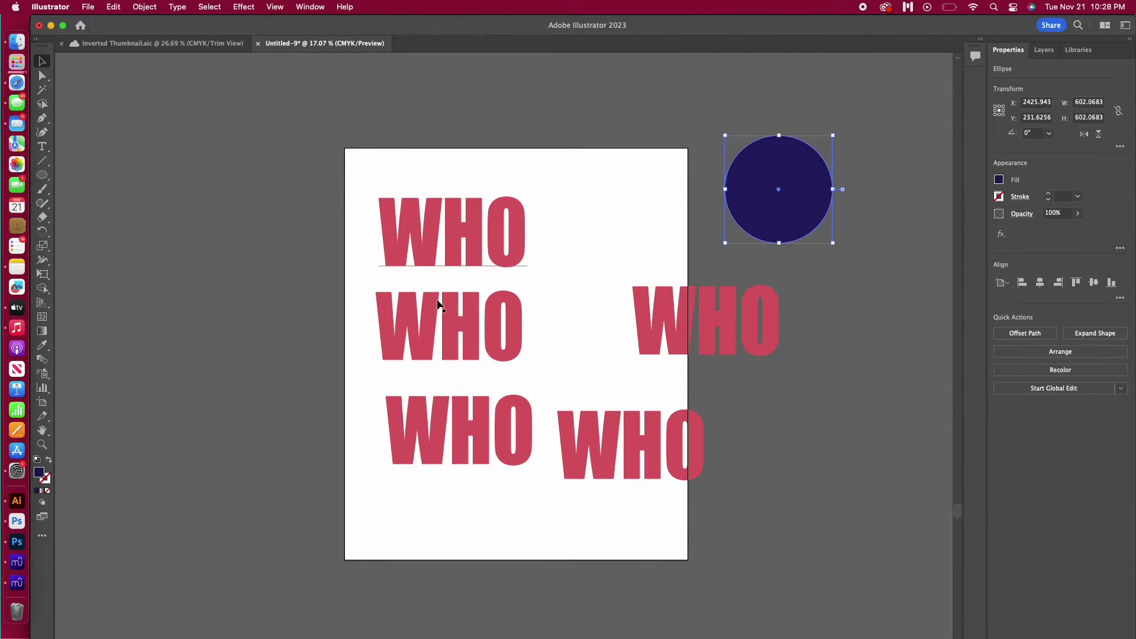
left_click(456, 330)
double_click(500, 328)
type("AT")
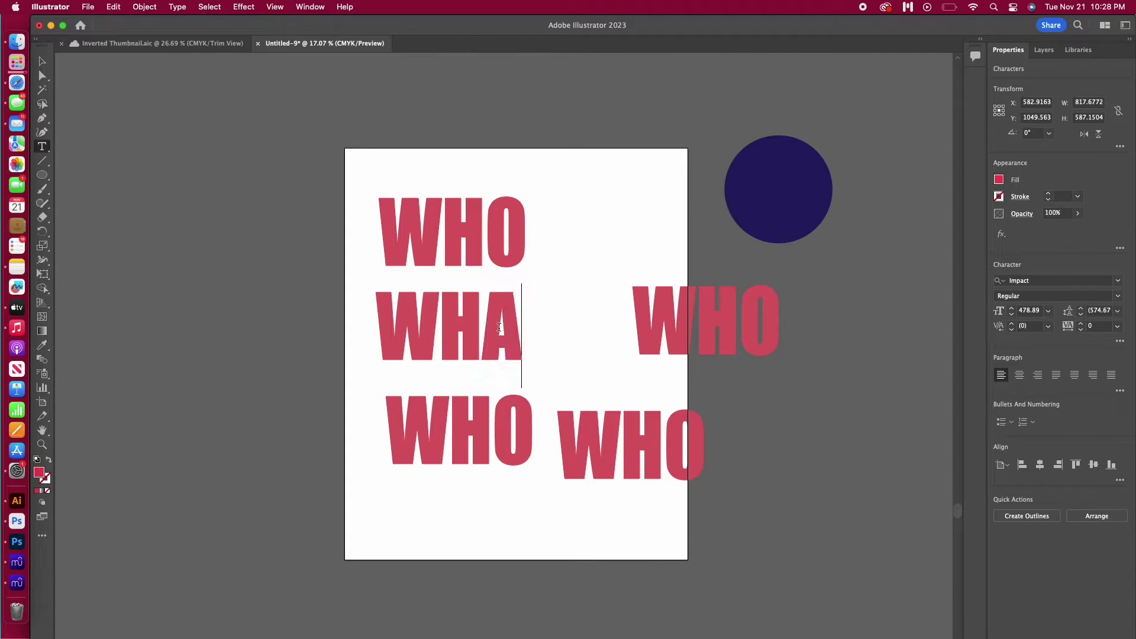
Step: Edit the remaining WHO copies to read WHEN, WHERE and HOW
left_click(529, 429)
key("BackSpace")
type("EN")
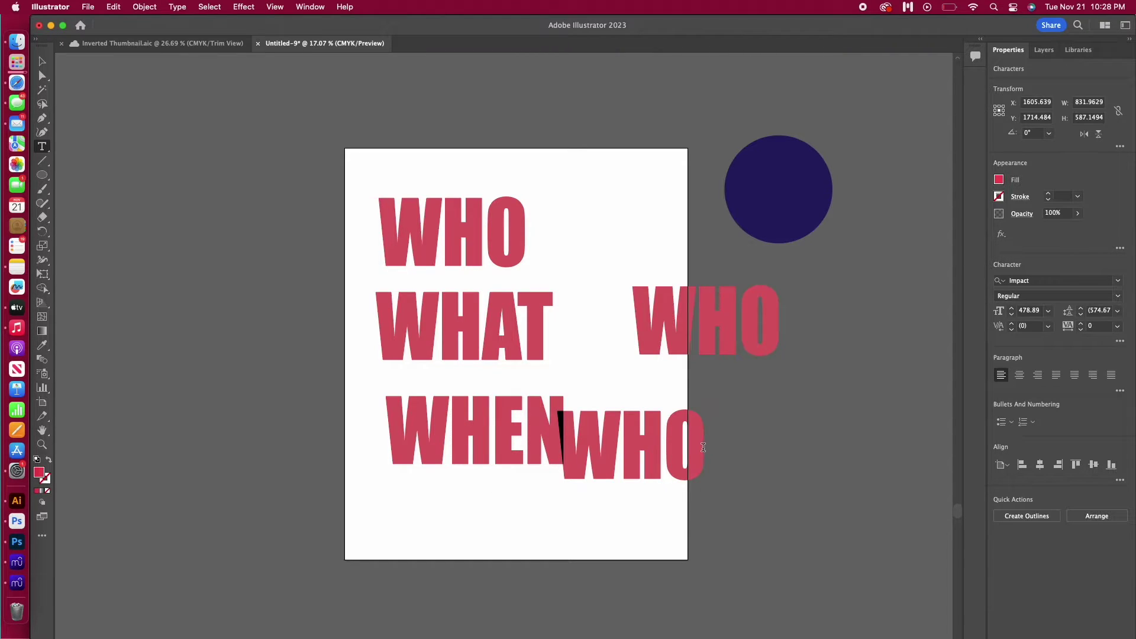
key("BackSpace")
type("ERE")
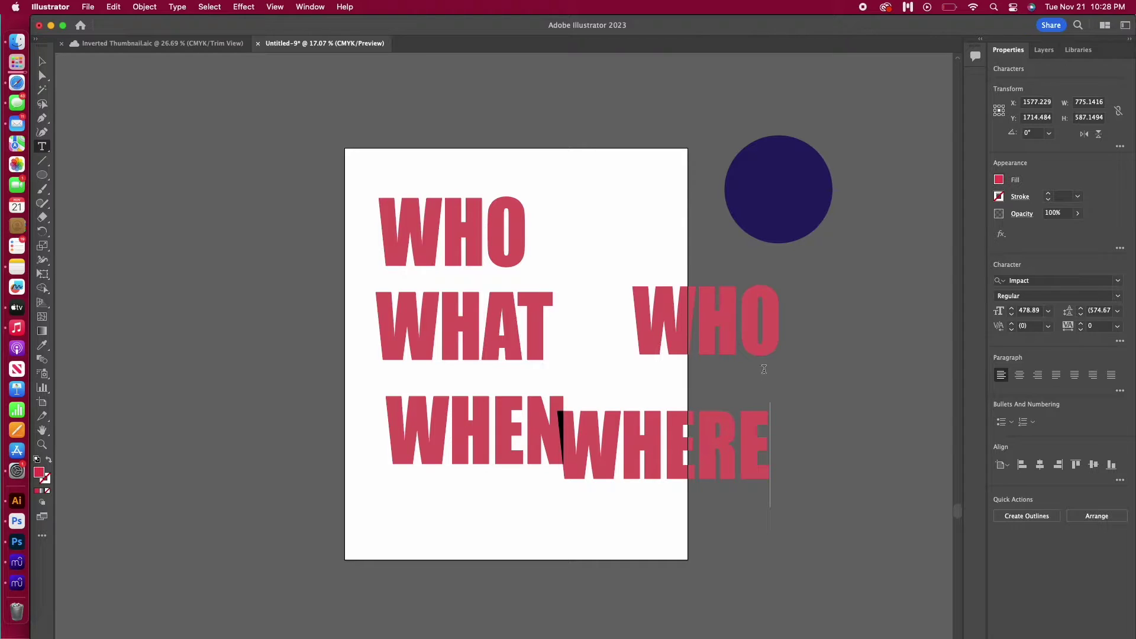
left_click_drag(775, 332, 636, 346)
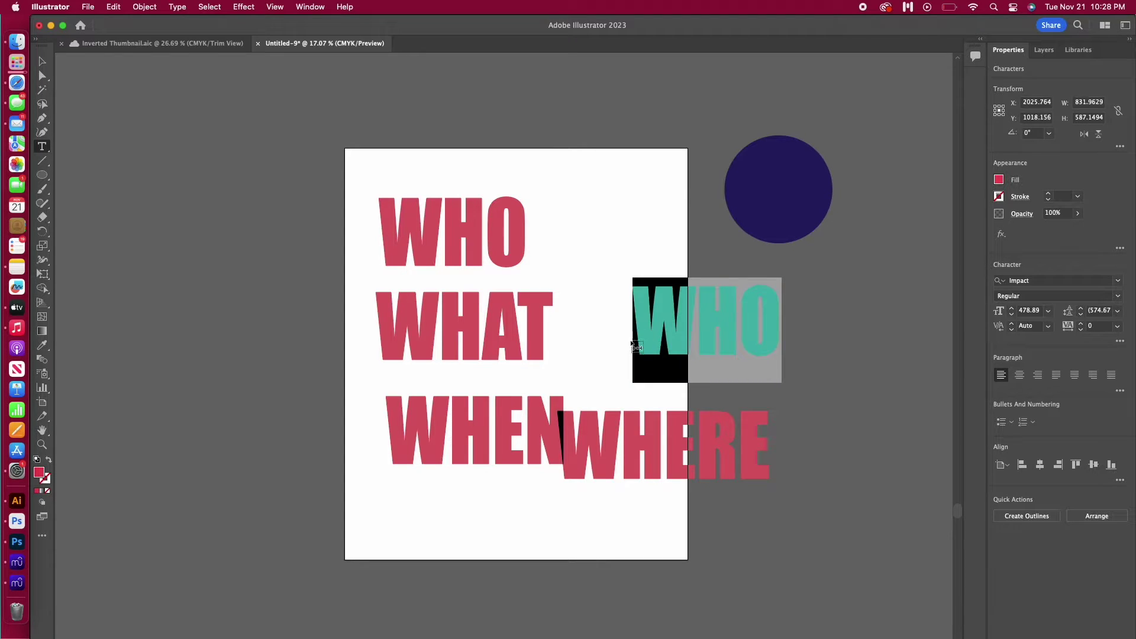
type("HOW")
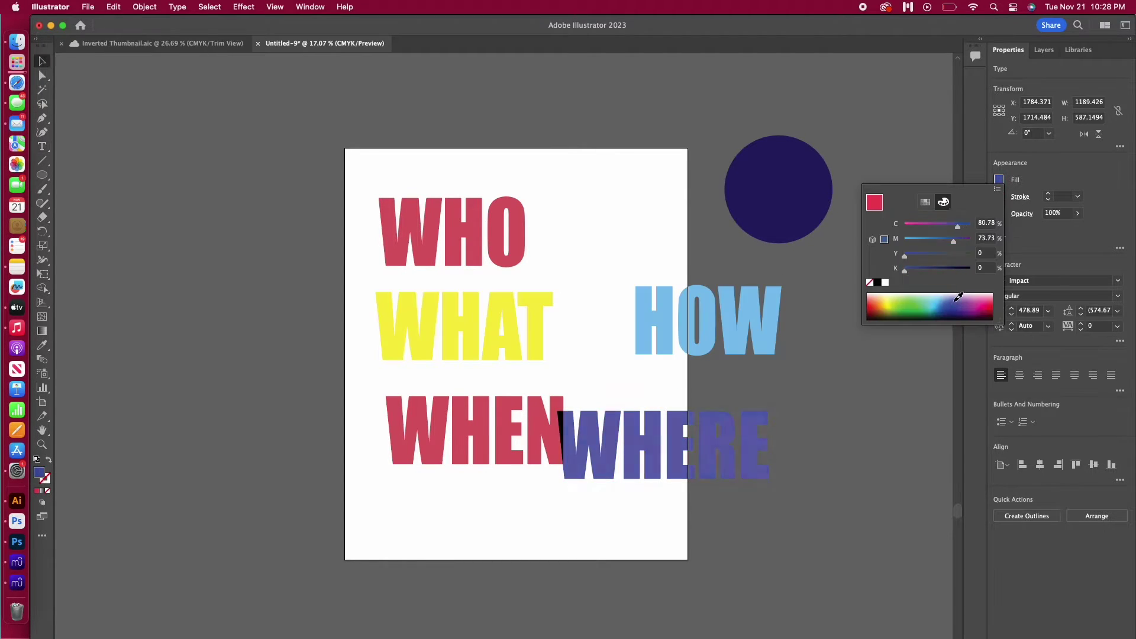
Step: Recolour WHERE and move all five words off the page to the left
left_click_drag(945, 307, 908, 297)
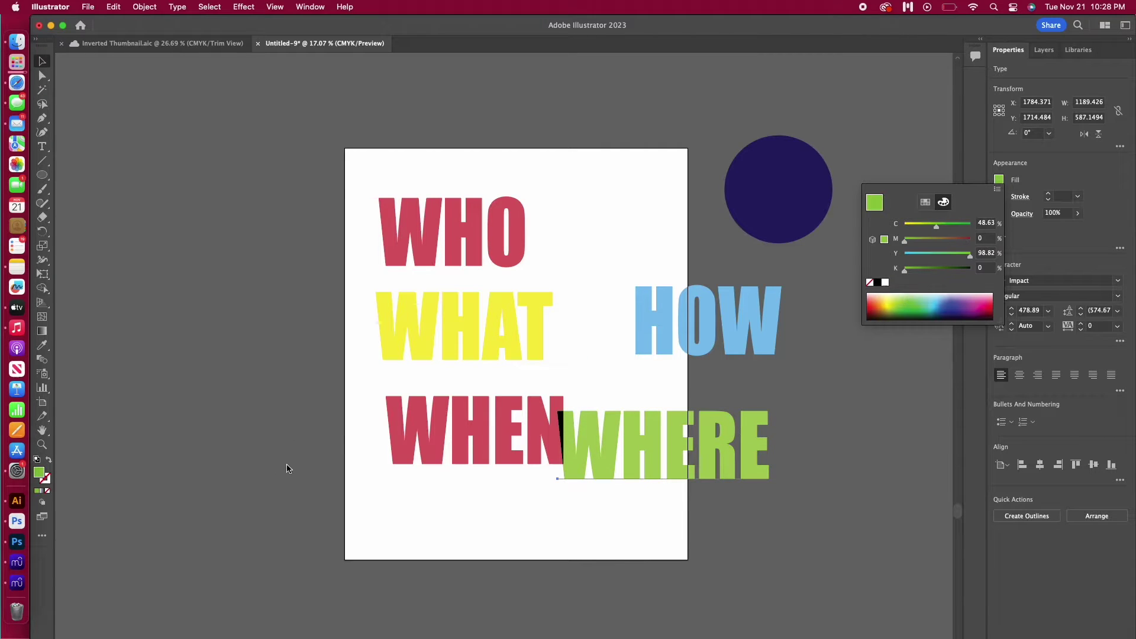
left_click_drag(349, 157, 708, 490)
left_click_drag(649, 297, 179, 203)
Step: Draw four black rectangles of different sizes across the artboard
left_click(382, 227)
key("m")
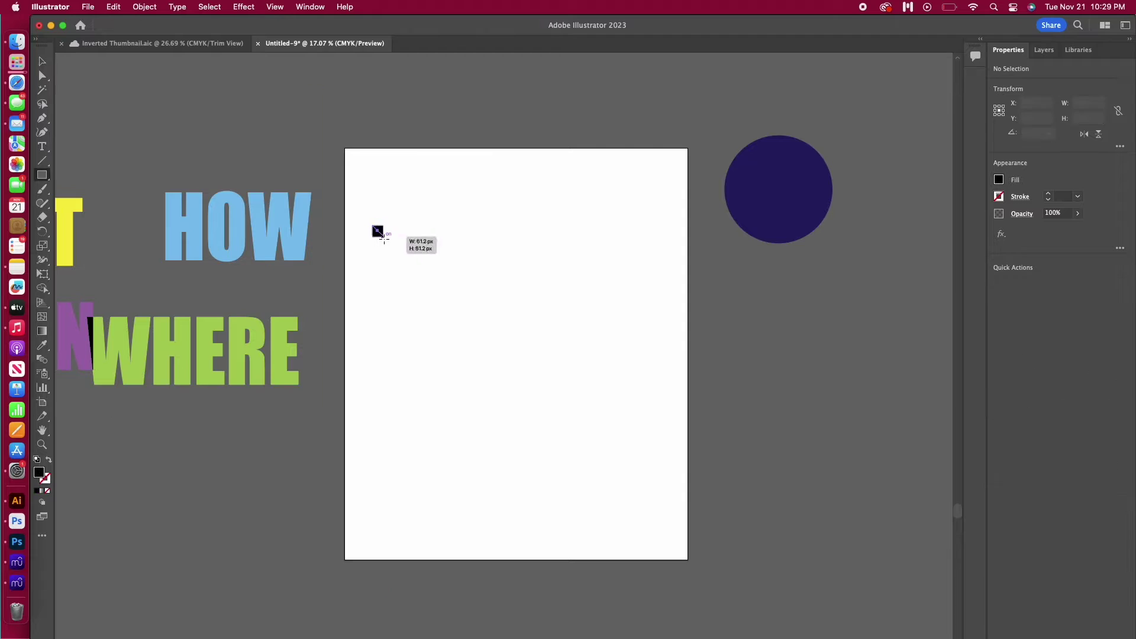
left_click_drag(383, 236, 490, 296)
left_click_drag(585, 318, 560, 307)
left_click_drag(598, 225, 580, 283)
left_click_drag(484, 385, 530, 311)
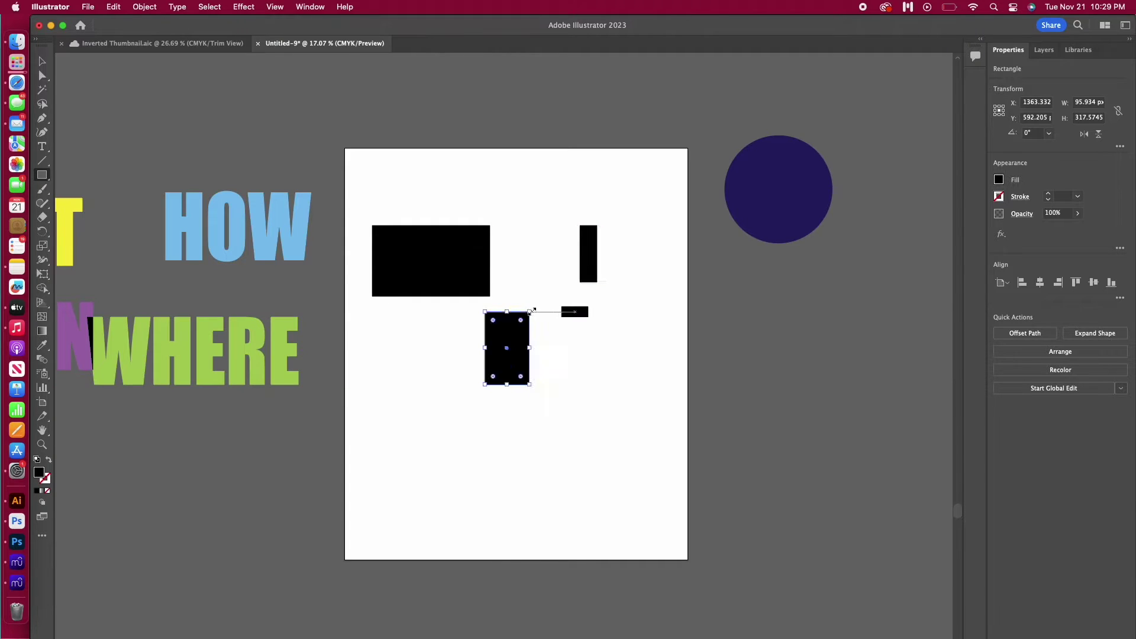
Step: Set a rectangle's blend mode to Exclusion and move a rectangle to the top of the stack
left_click(469, 257)
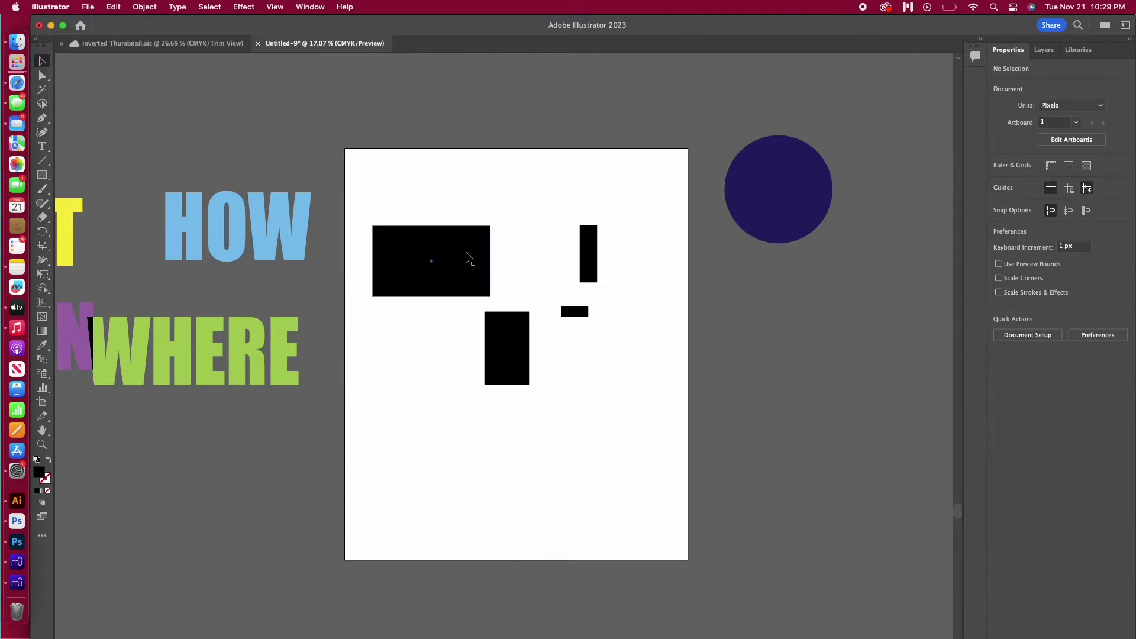
left_click(307, 7)
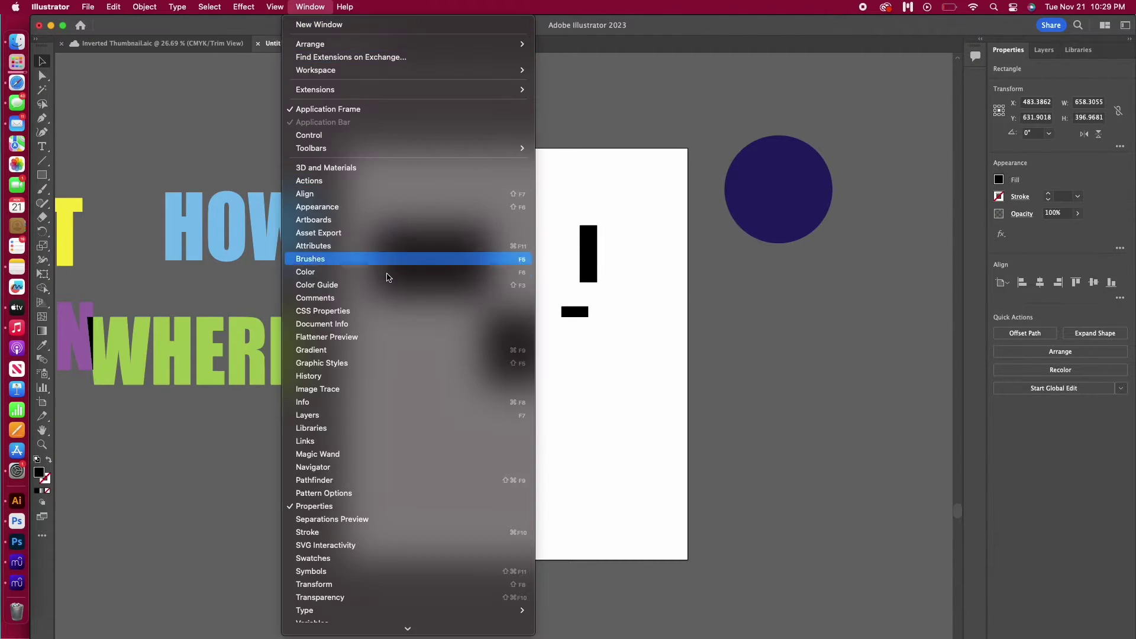
left_click(415, 598)
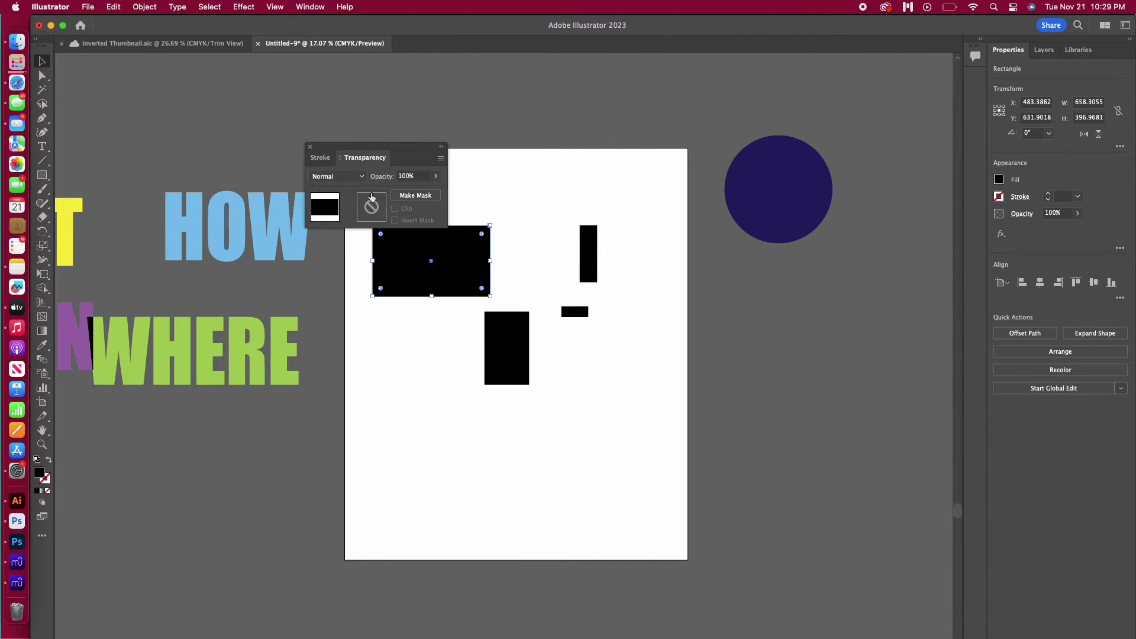
left_click(349, 181)
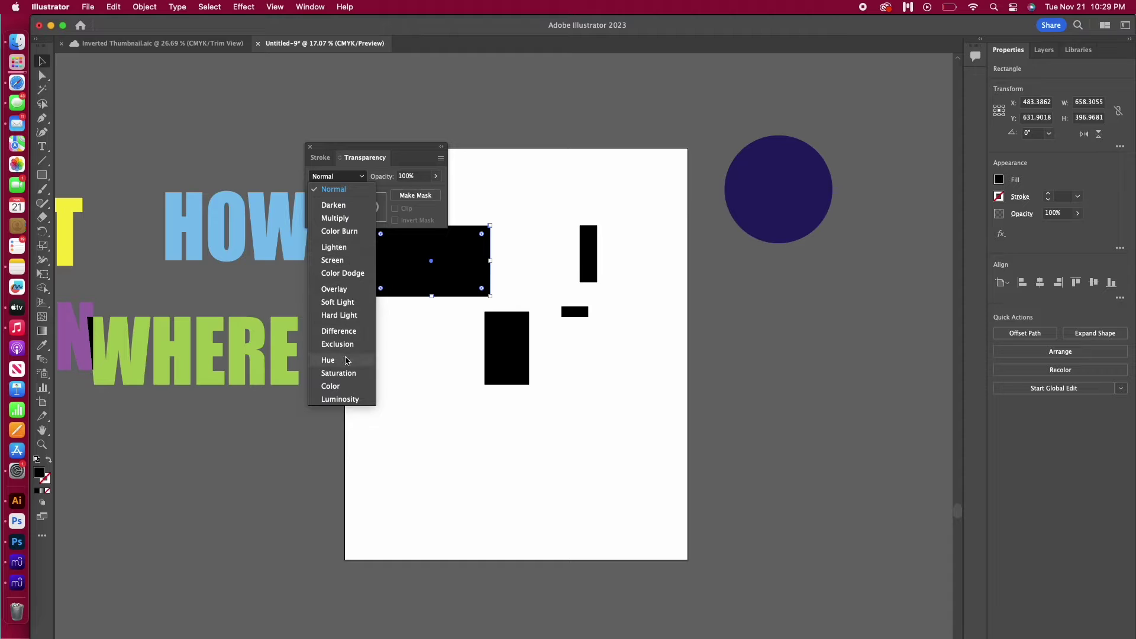
left_click(352, 345)
left_click(514, 346)
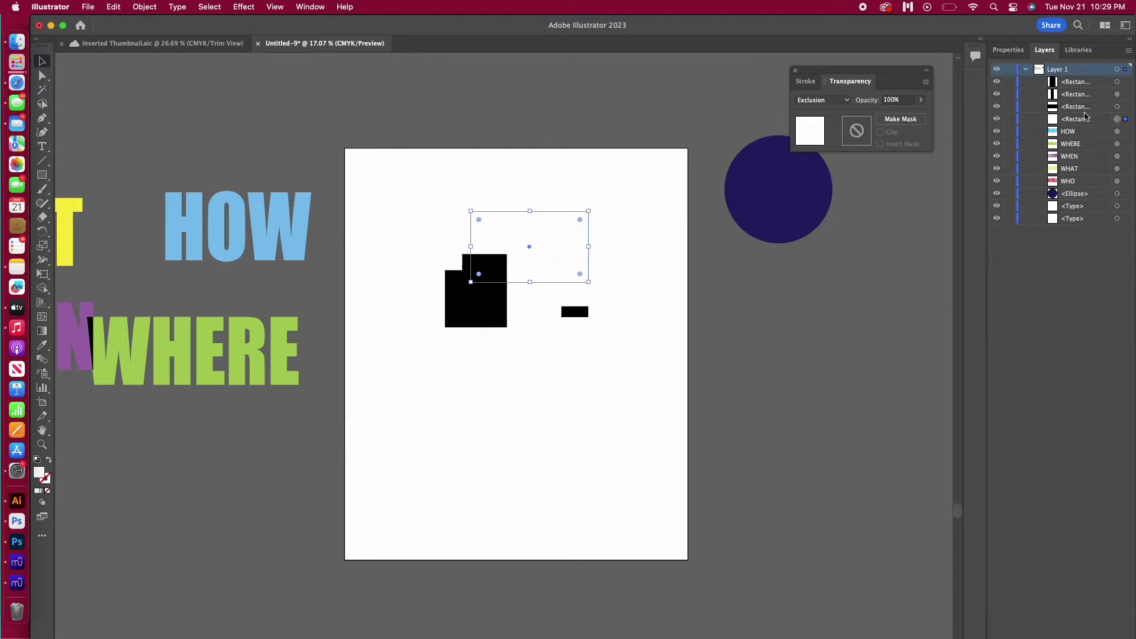
left_click_drag(1081, 78, 1083, 81)
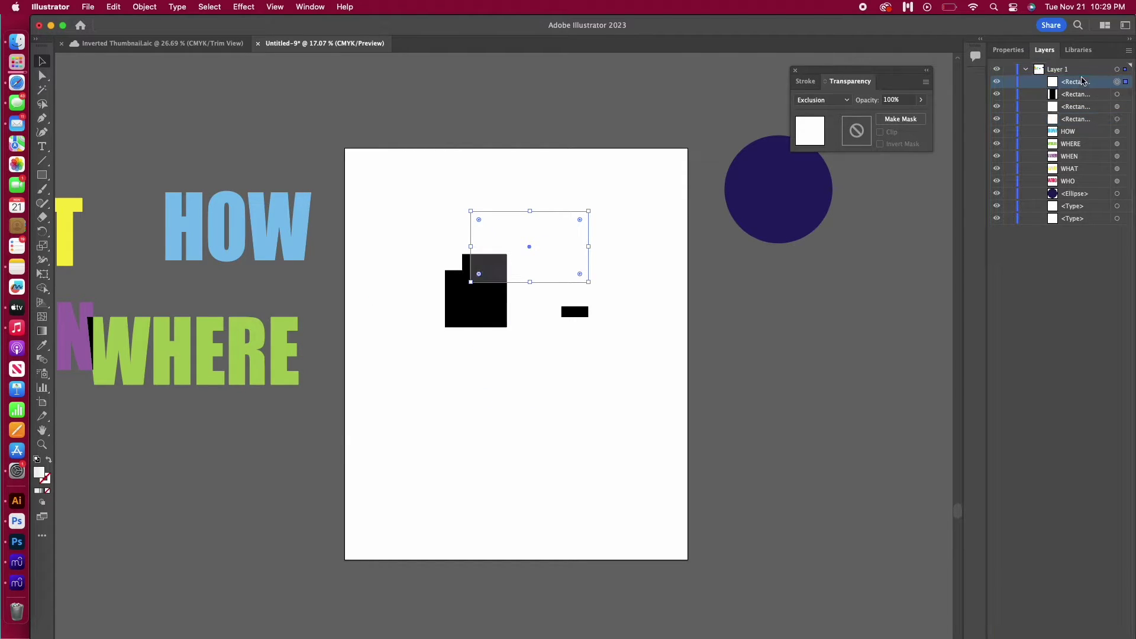
Step: Reposition and shorten the black rectangles, and duplicate one up and to the right
left_click(514, 313)
left_click_drag(456, 314, 490, 363)
key("super+z")
key("super+z")
left_click_drag(580, 316, 603, 242)
left_click_drag(489, 308, 451, 274)
left_click_drag(448, 222, 425, 229)
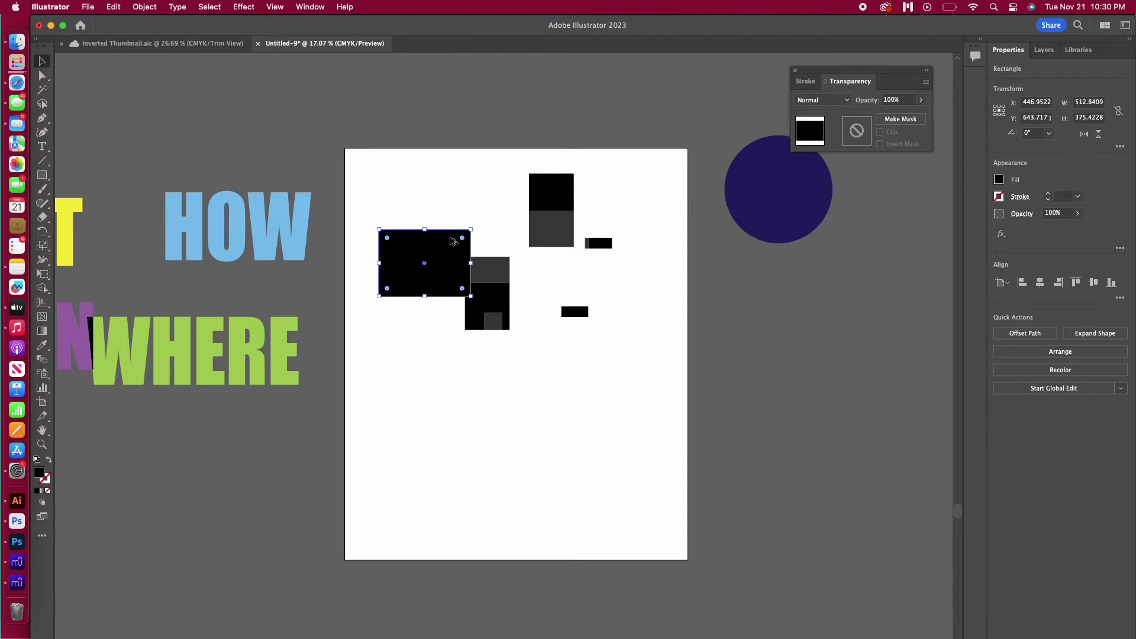
left_click_drag(439, 255, 492, 207)
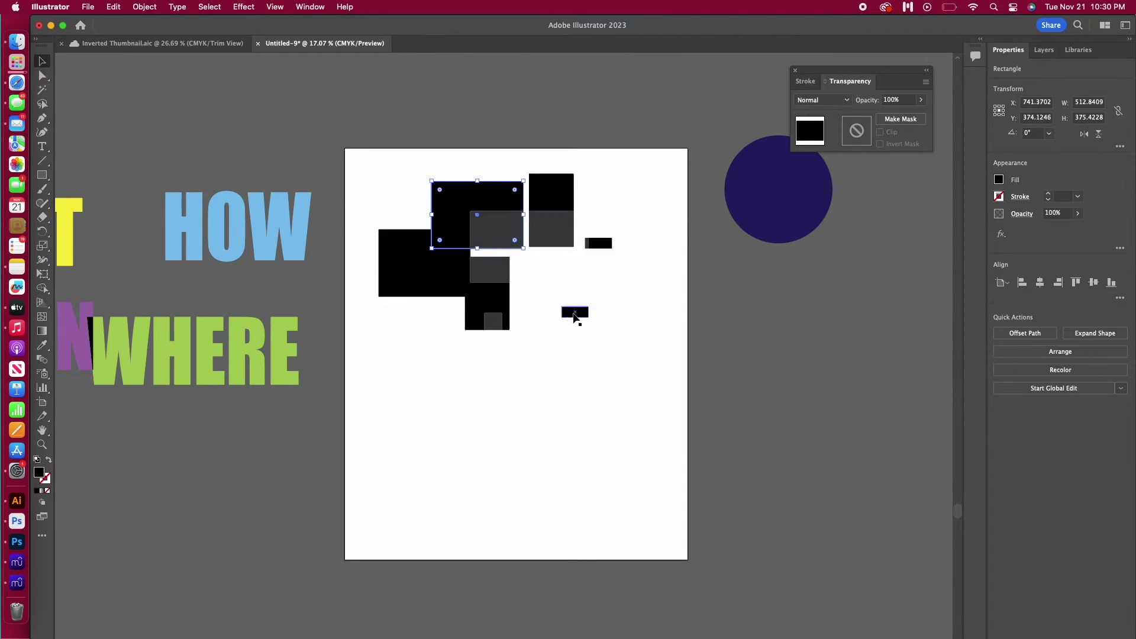
Step: Shift the small black and white Exclusion rectangles into an overlapping collage, then deselect
left_click_drag(576, 312, 474, 224)
left_click_drag(495, 335, 604, 203)
left_click_drag(602, 247, 638, 221)
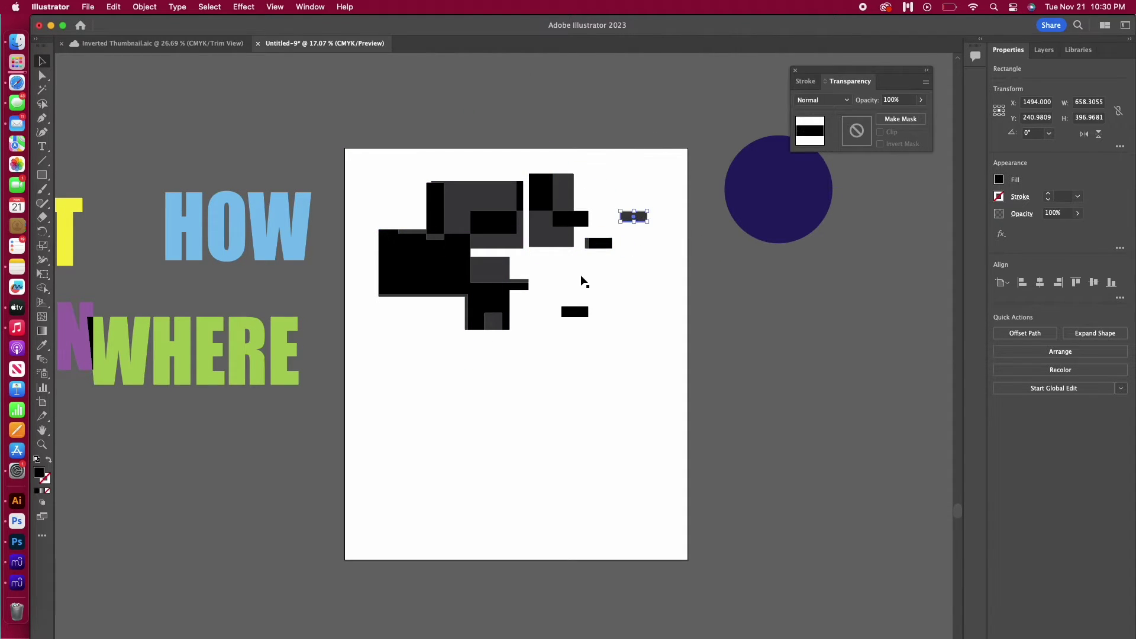
left_click_drag(538, 271, 654, 289)
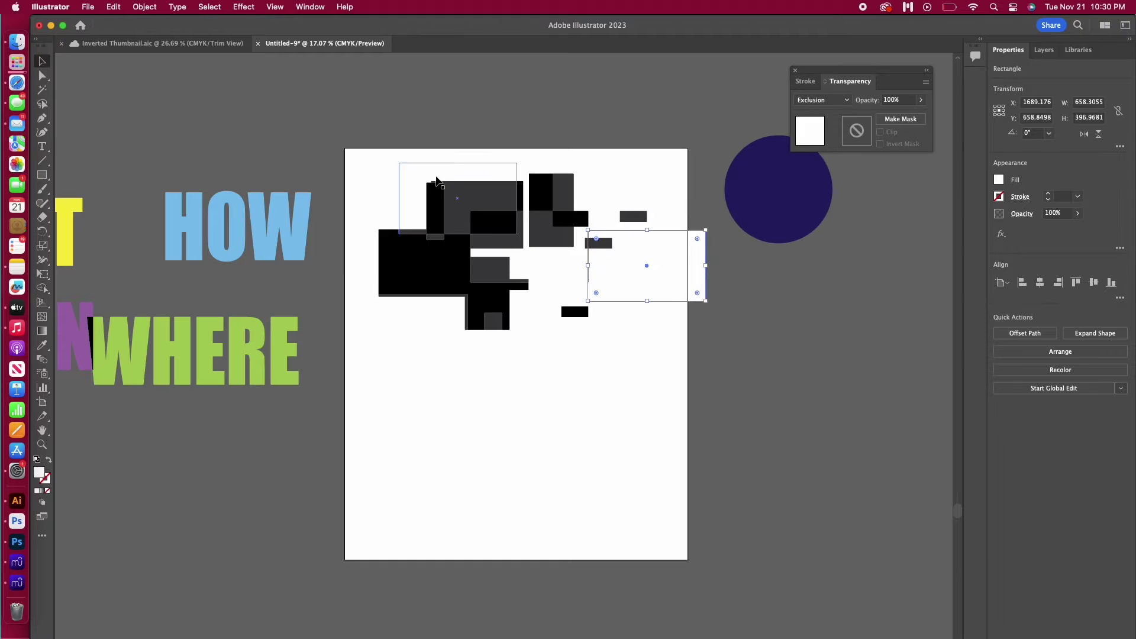
left_click_drag(446, 192, 598, 237)
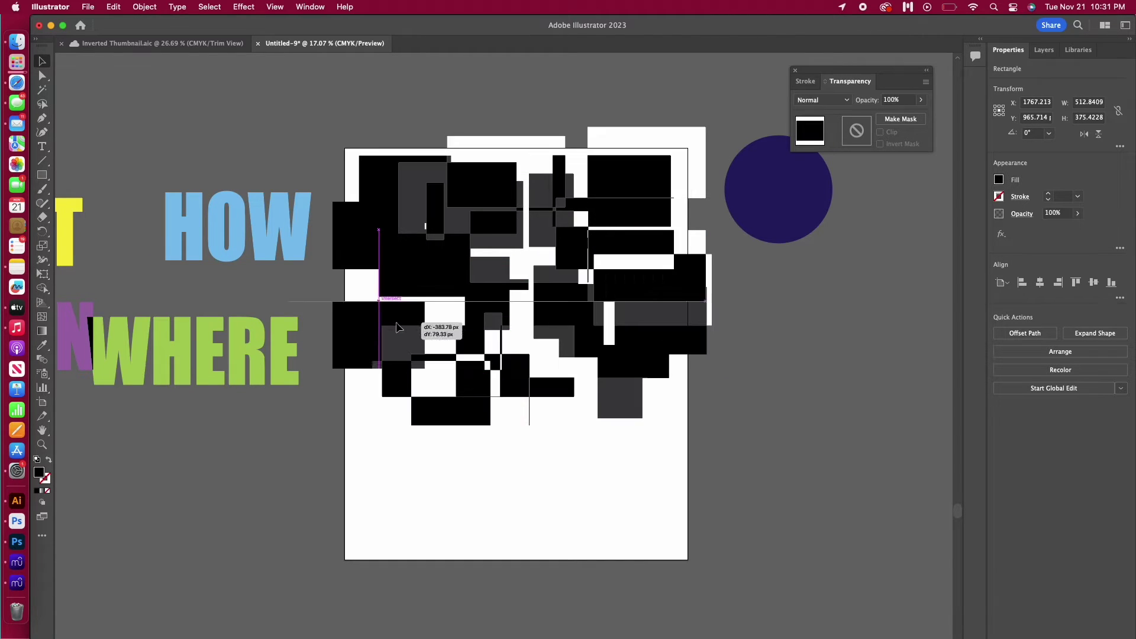
left_click_drag(425, 322, 397, 290)
left_click(393, 73)
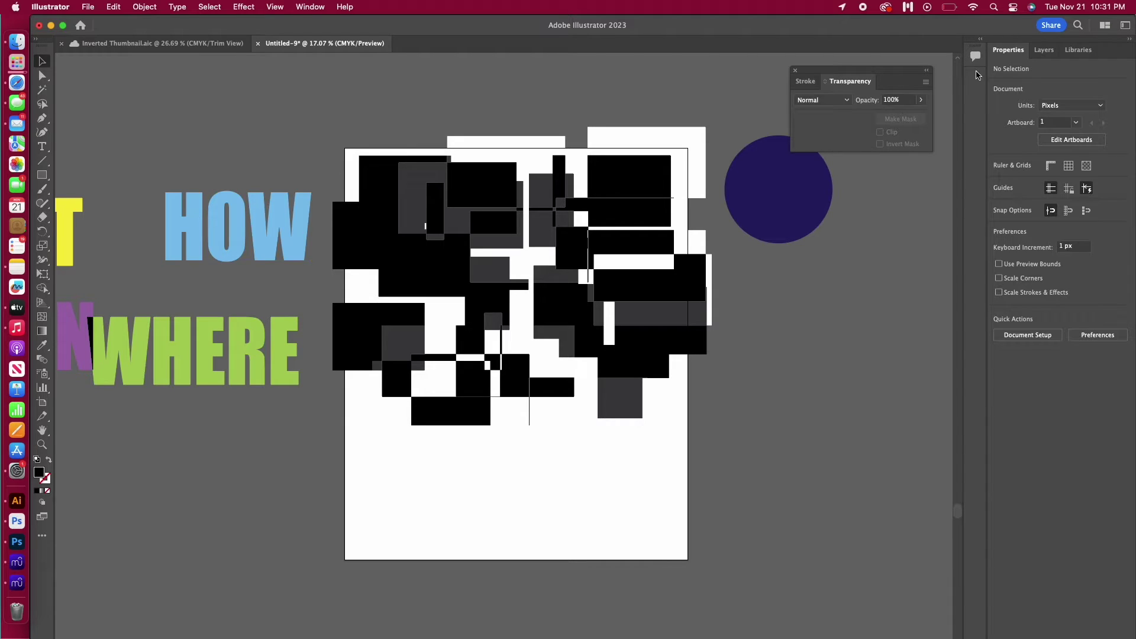
Step: Select the HOW through WHO word layers and drag them to the top of Layer 1
left_click(1044, 50)
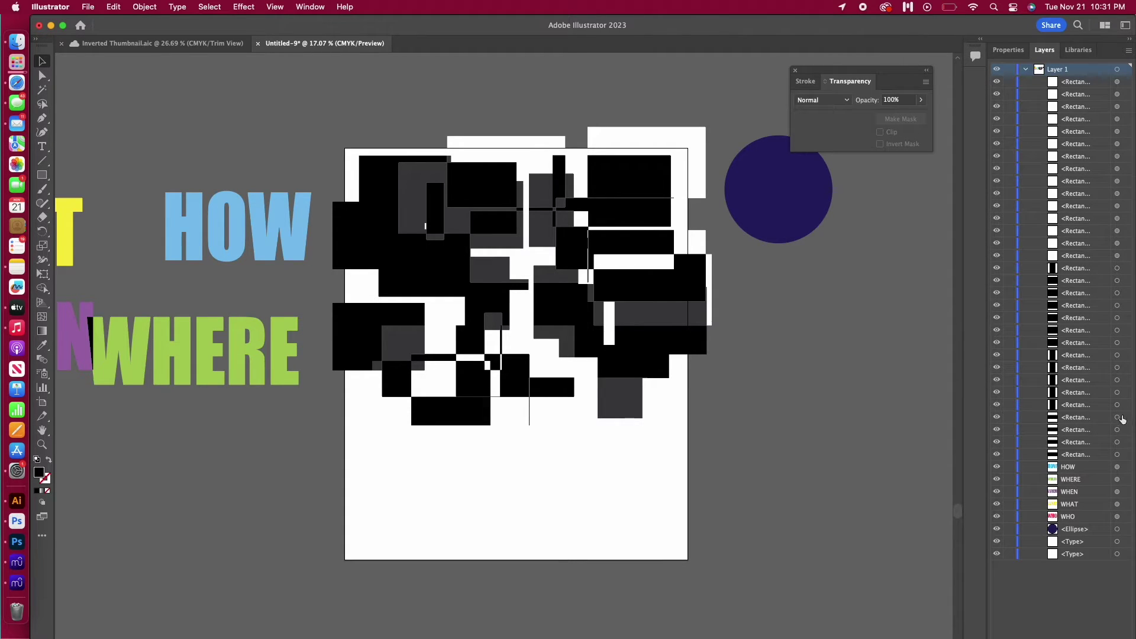
left_click(1096, 467)
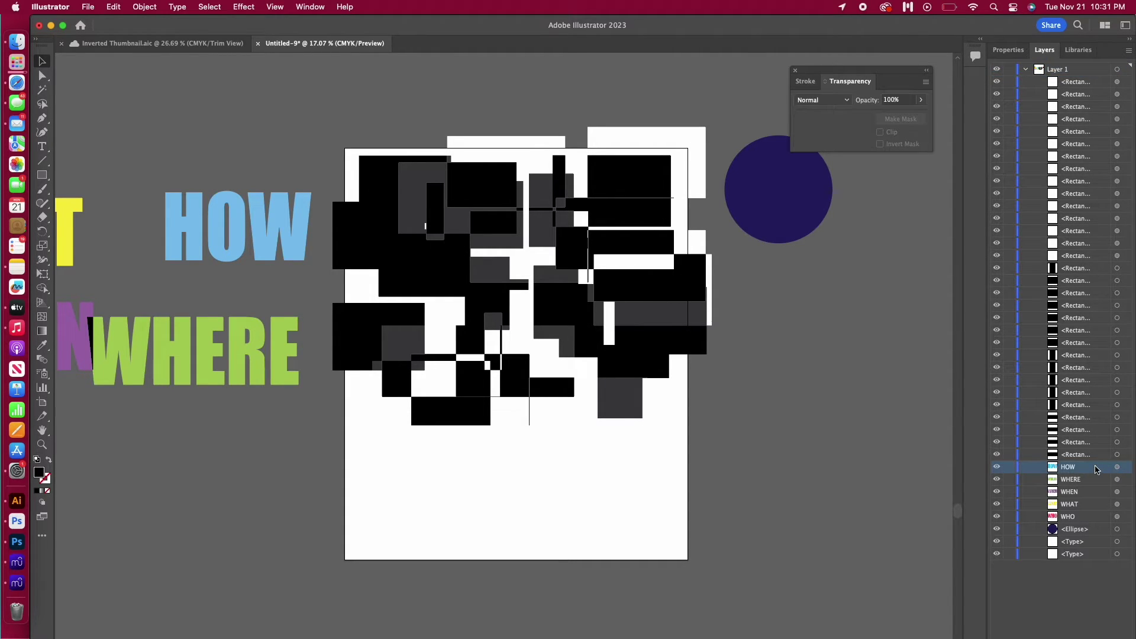
left_click(1095, 518, "shift")
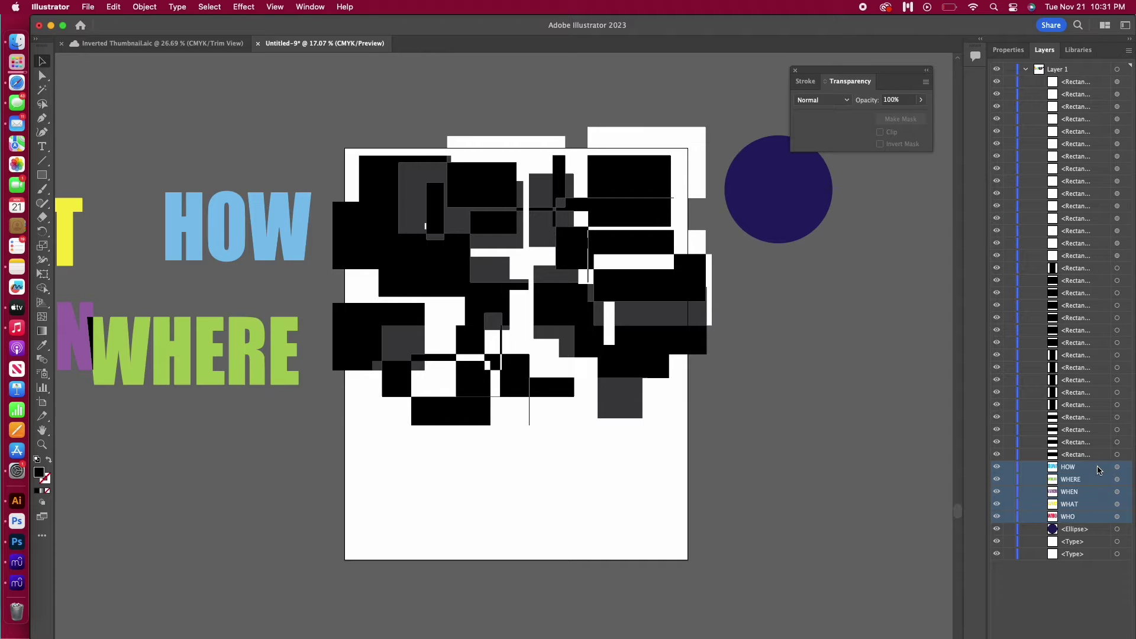
left_click_drag(1098, 469, 1069, 147)
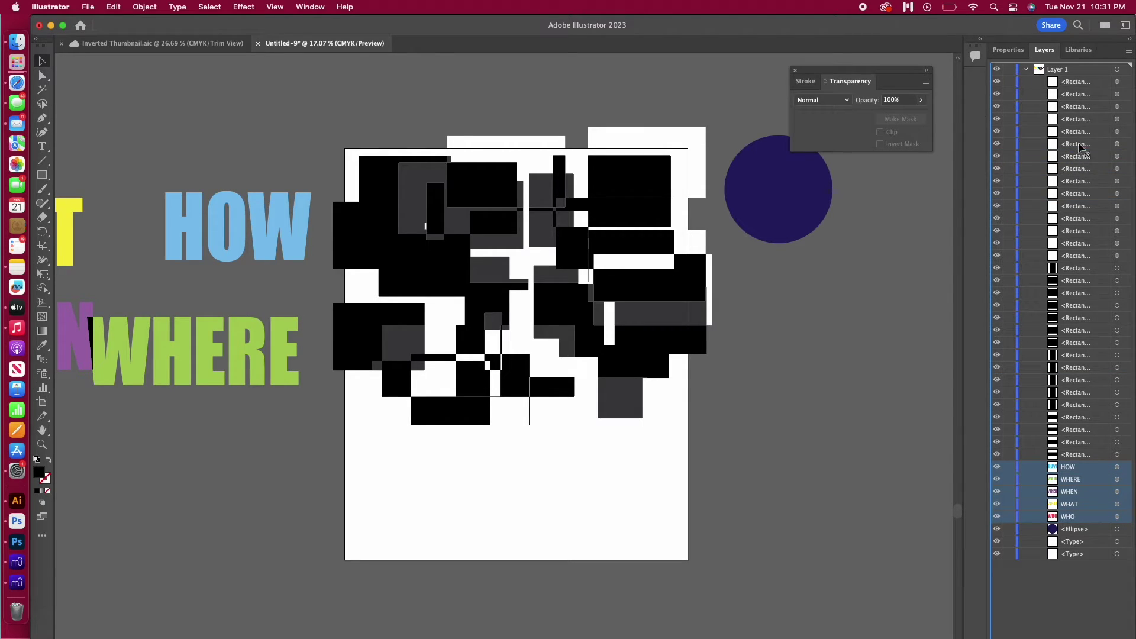
left_click_drag(1074, 79, 1073, 78)
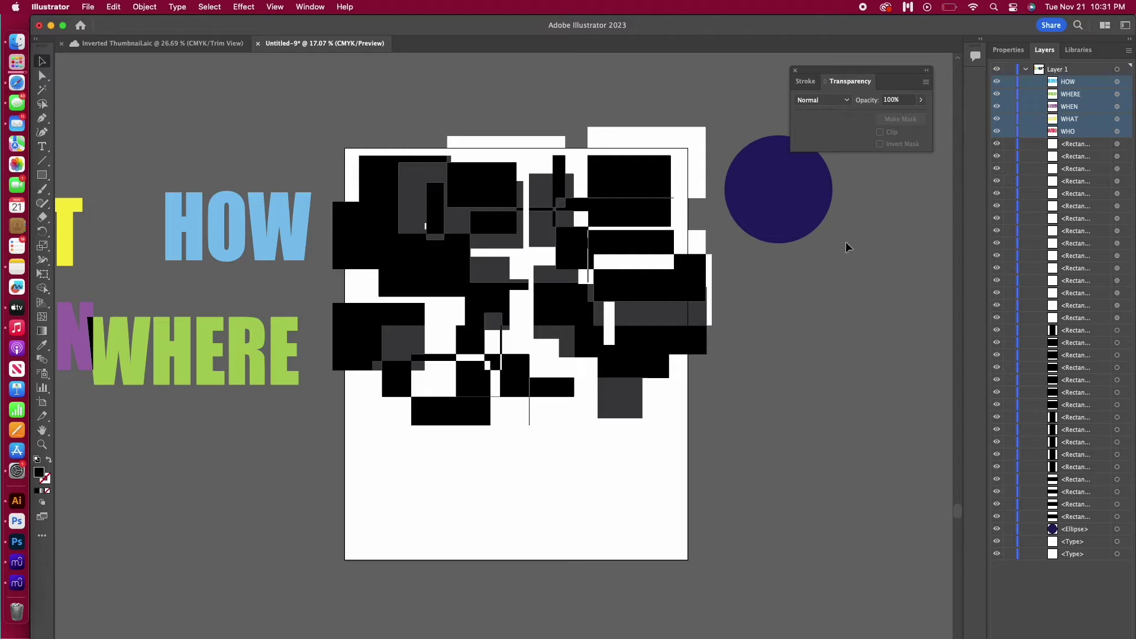
Step: Move HOW, WHERE, WHEN and WHAT from the side onto the rectangle artboard
left_click_drag(267, 246, 645, 402)
left_click_drag(205, 343, 549, 293)
left_click_drag(84, 331, 511, 218)
left_click_drag(71, 234, 680, 170)
scroll(180, 204, "left", 2)
scroll(180, 204, "left", 5)
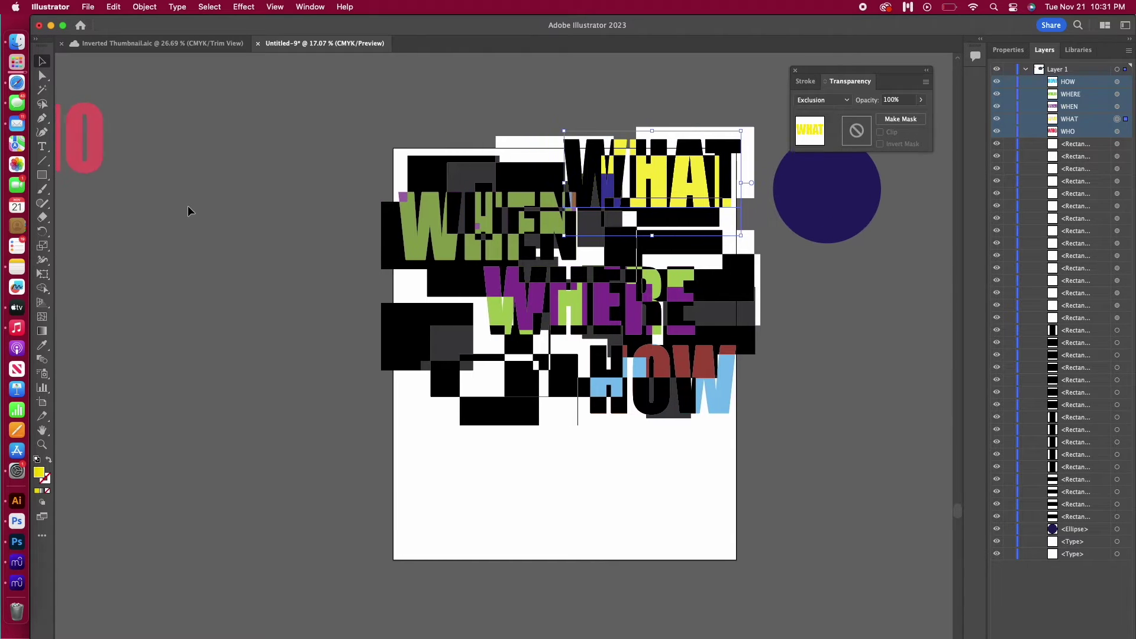
left_click_drag(105, 148, 541, 398)
scroll(661, 408, "right", 1)
scroll(660, 409, "right", 2)
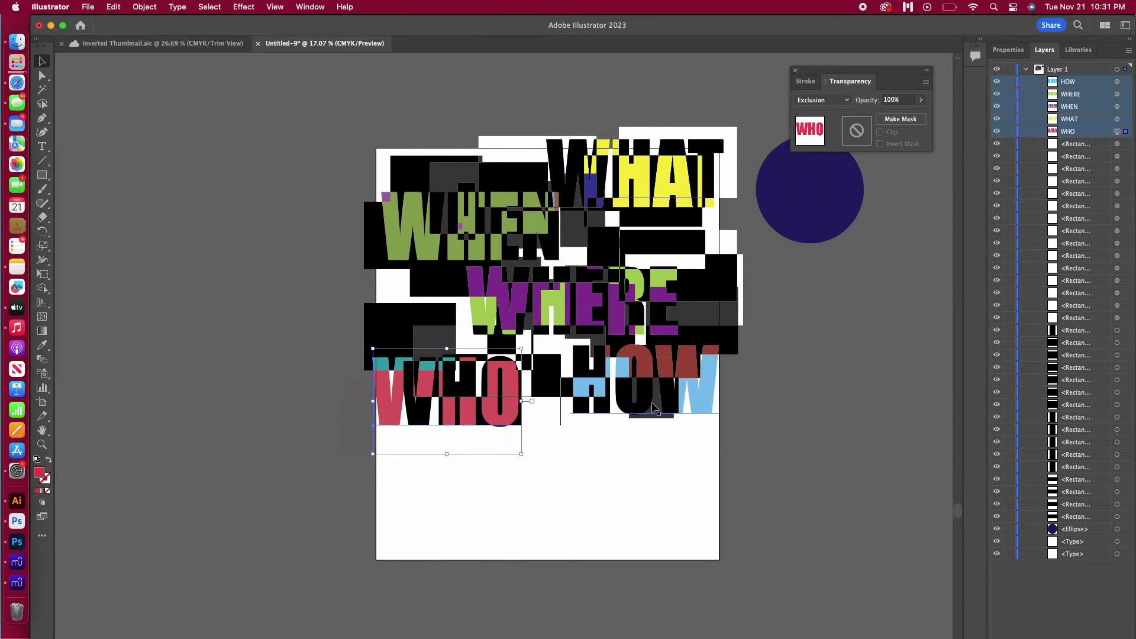
Step: Rearrange WHO, WHAT, WHEN and WHERE into new positions over the collage
left_click_drag(423, 388, 476, 223)
left_click_drag(651, 178, 684, 227)
left_click_drag(568, 302, 675, 519)
left_click_drag(491, 390, 491, 296)
left_click_drag(398, 250, 463, 247)
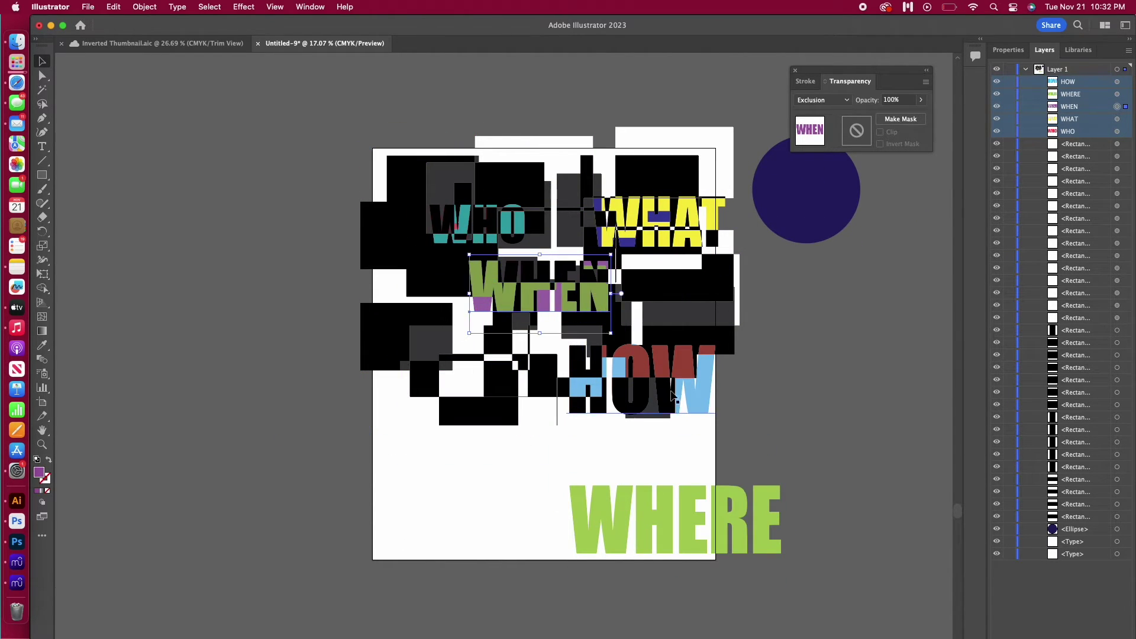
left_click_drag(674, 519, 490, 396)
Step: Recolour WHERE, then undo the recent changes to the words
left_click(1008, 50)
left_click(999, 179)
left_click_drag(870, 305, 932, 302)
left_click(538, 290)
left_click(1000, 180)
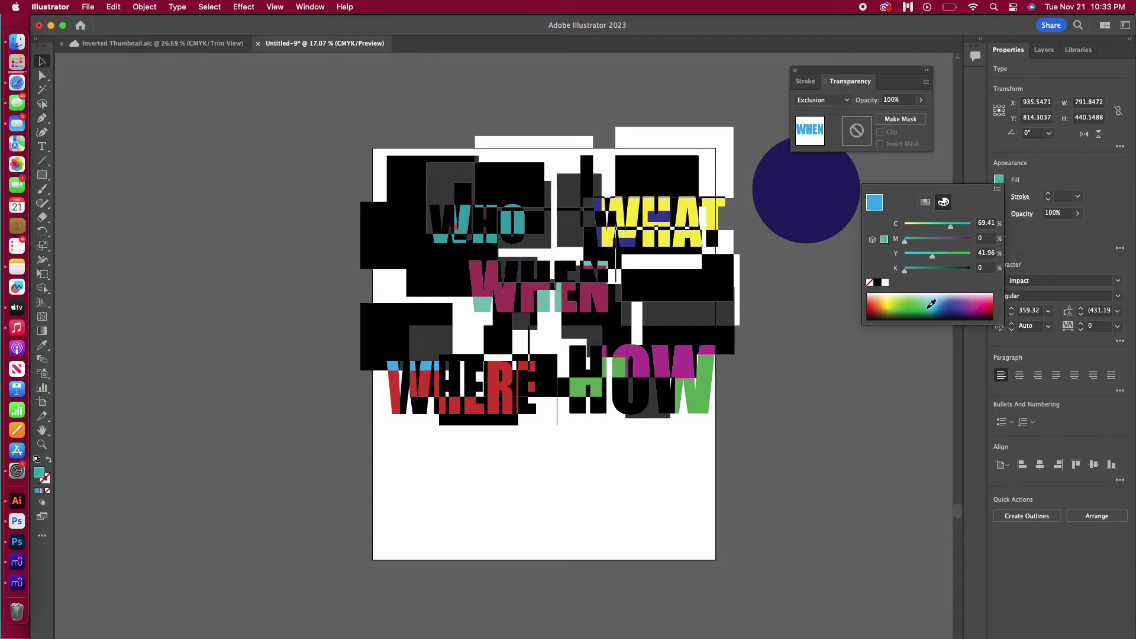
left_click(116, 146)
key("ctrl+z")
key("ctrl+z")
key("ctrl+z")
key("ctrl+z")
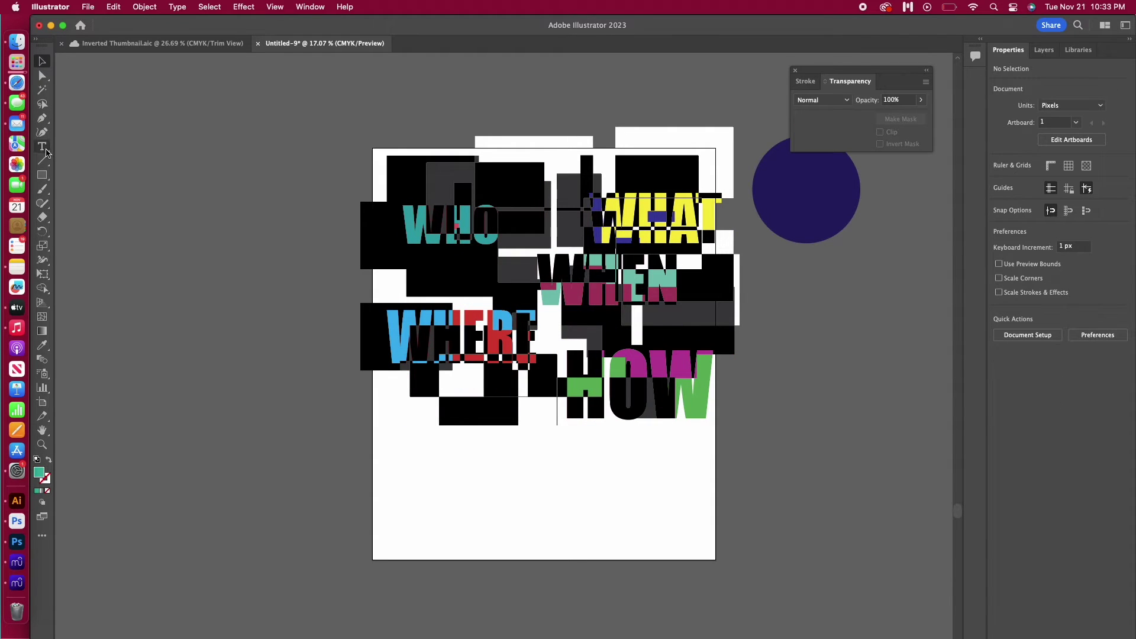
left_click(44, 149)
Step: Place a new text object below the words and clear the sans serif and heavy font filters
left_click(423, 494)
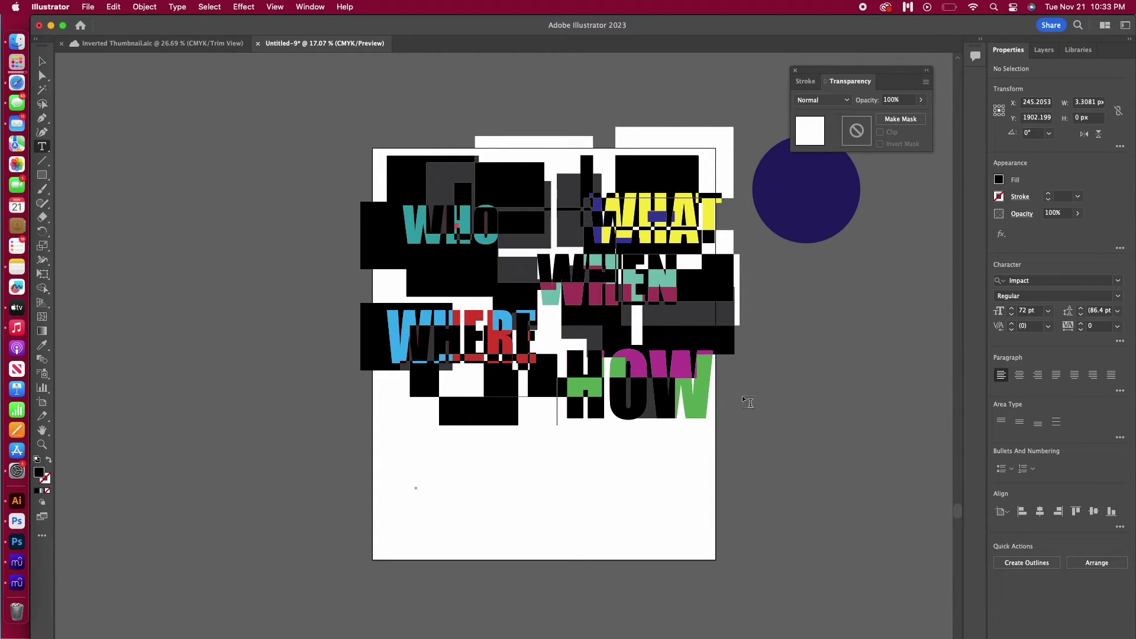
key("Escape")
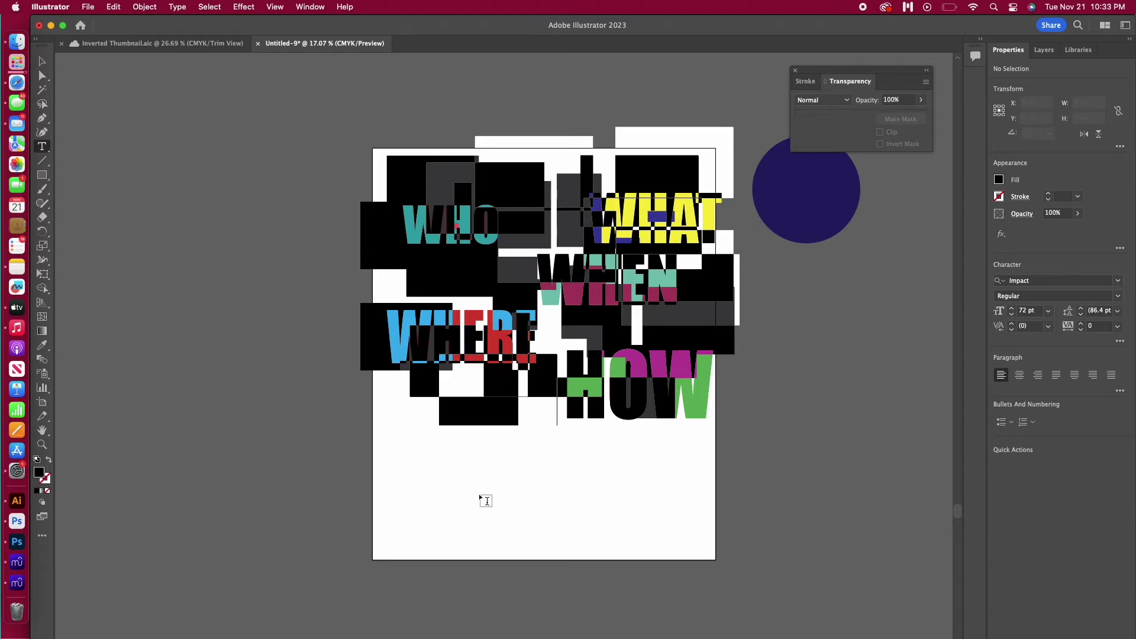
left_click(480, 498)
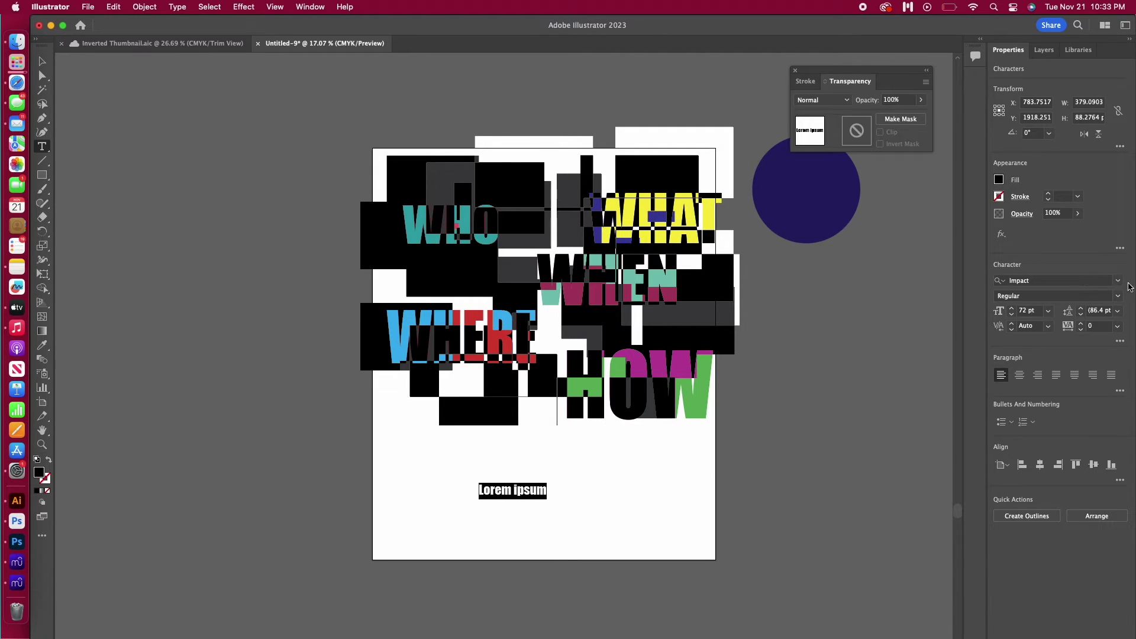
left_click(1118, 281)
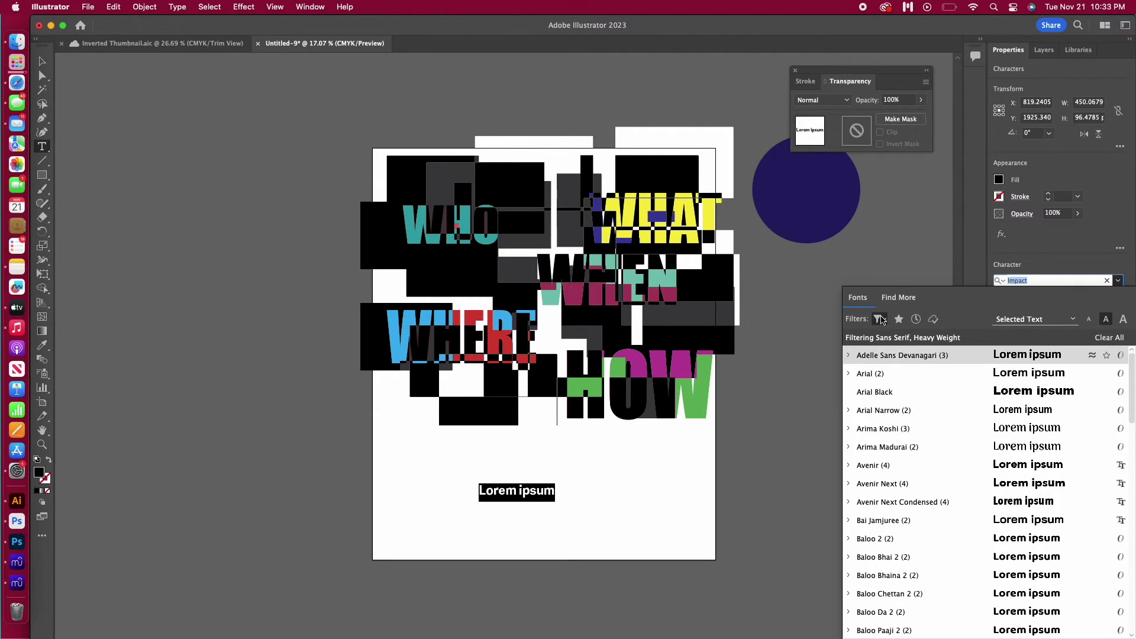
left_click(881, 320)
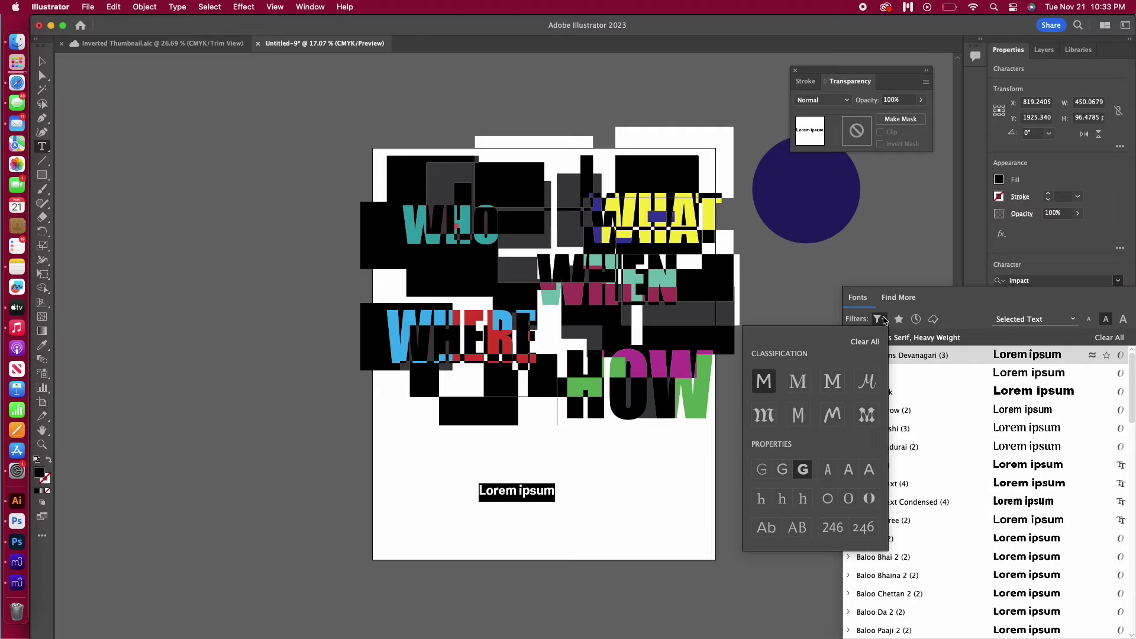
left_click(774, 389)
left_click(805, 469)
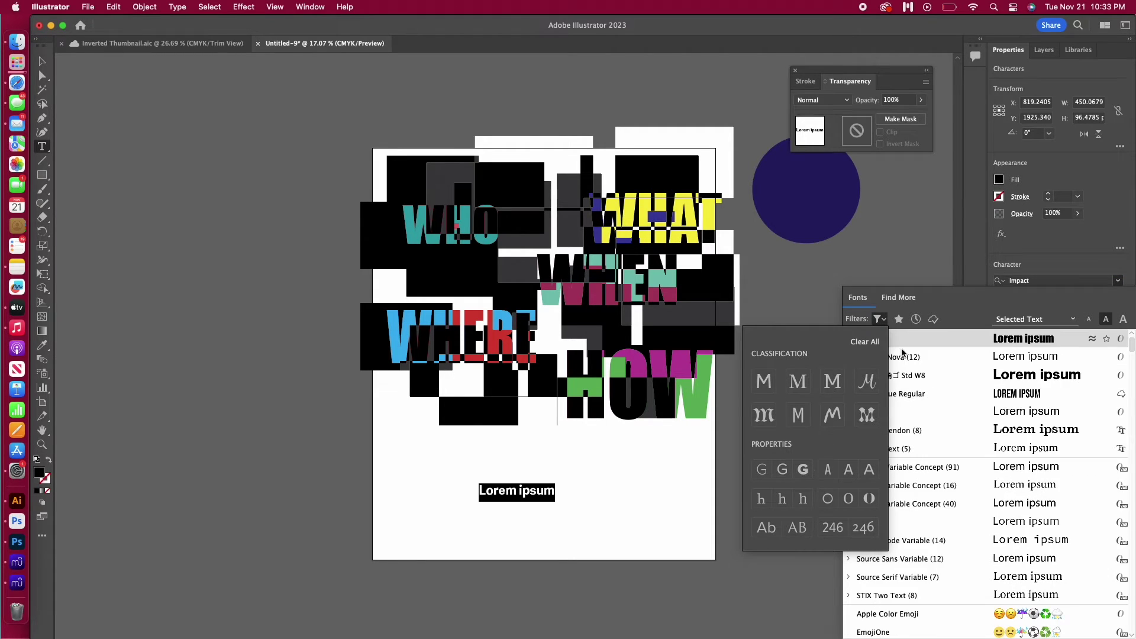
left_click(973, 312)
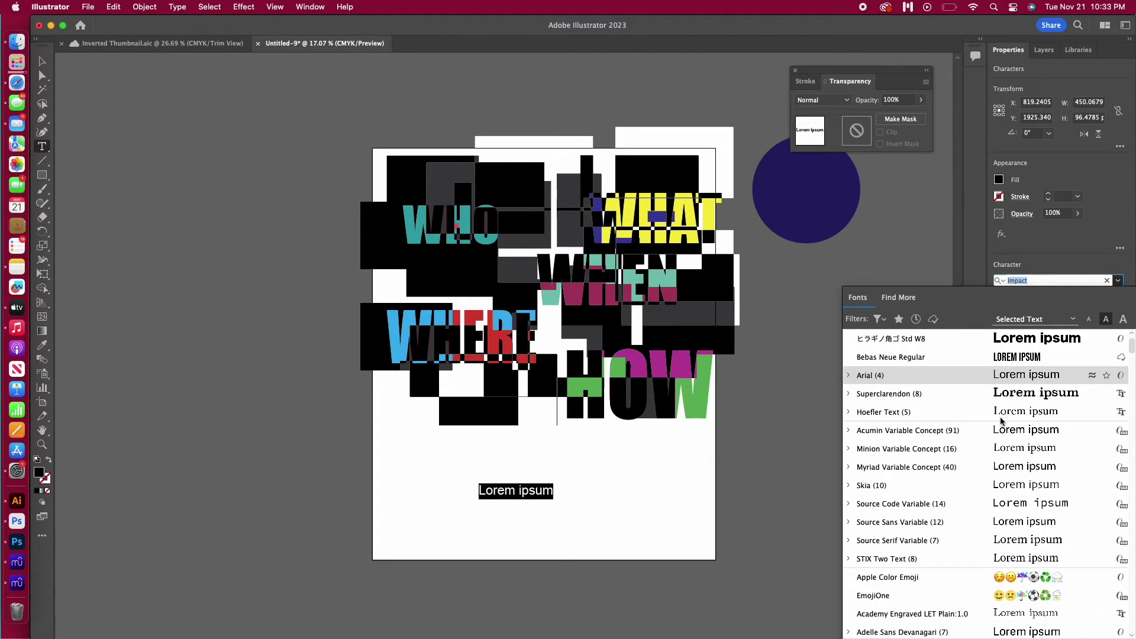
Step: Search for Helvetica and apply it to the tagline text
left_click(1018, 337)
type("h")
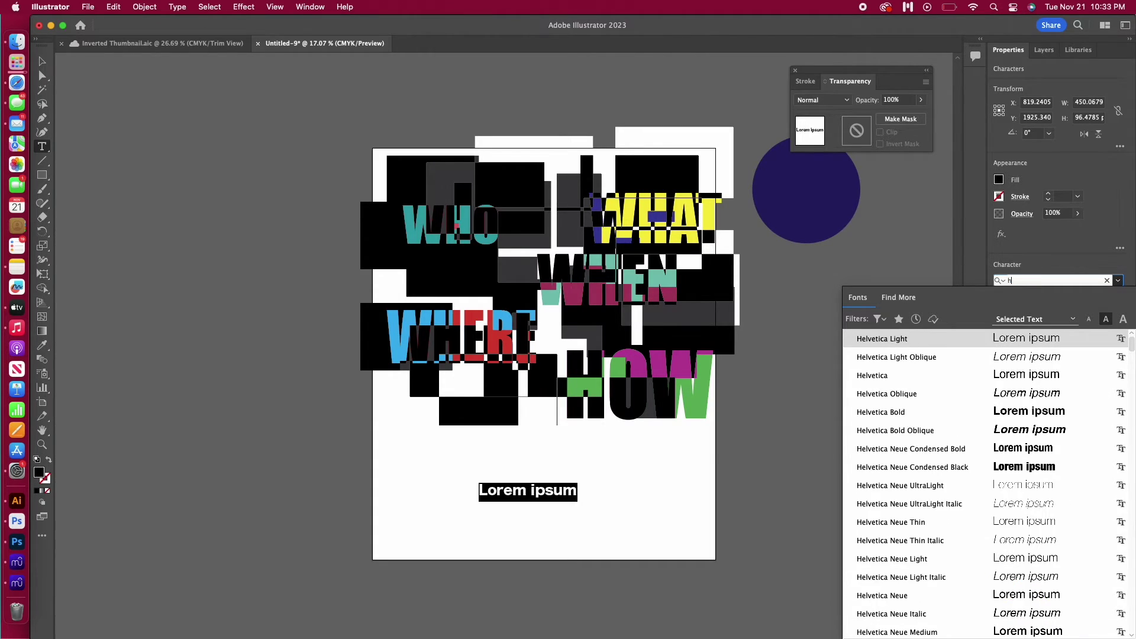
type("elve")
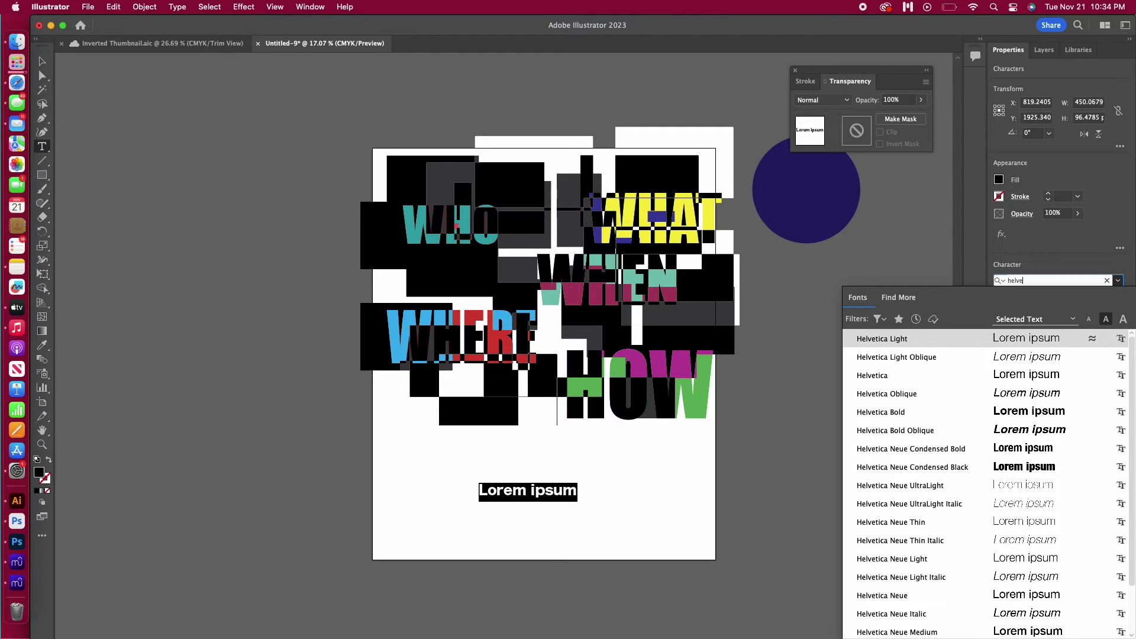
type("tics")
key("BackSpace")
type("answers are just")
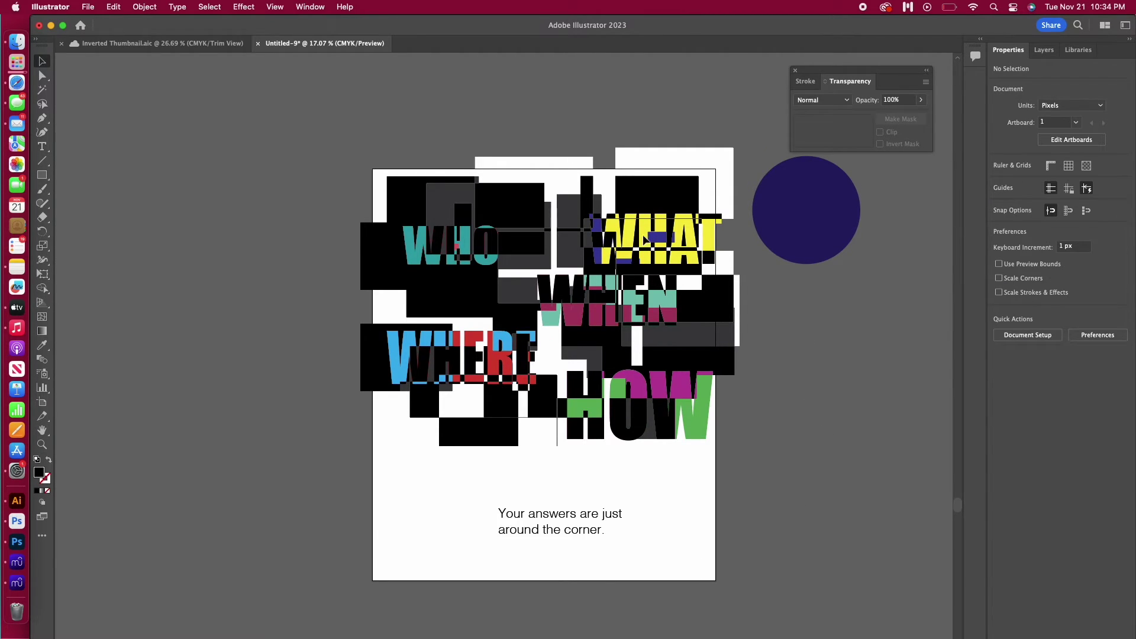
Step: Turn on Trim View, move the tagline to the bottom-left corner, and switch to Inverted Thumbnail.aic
left_click(277, 6)
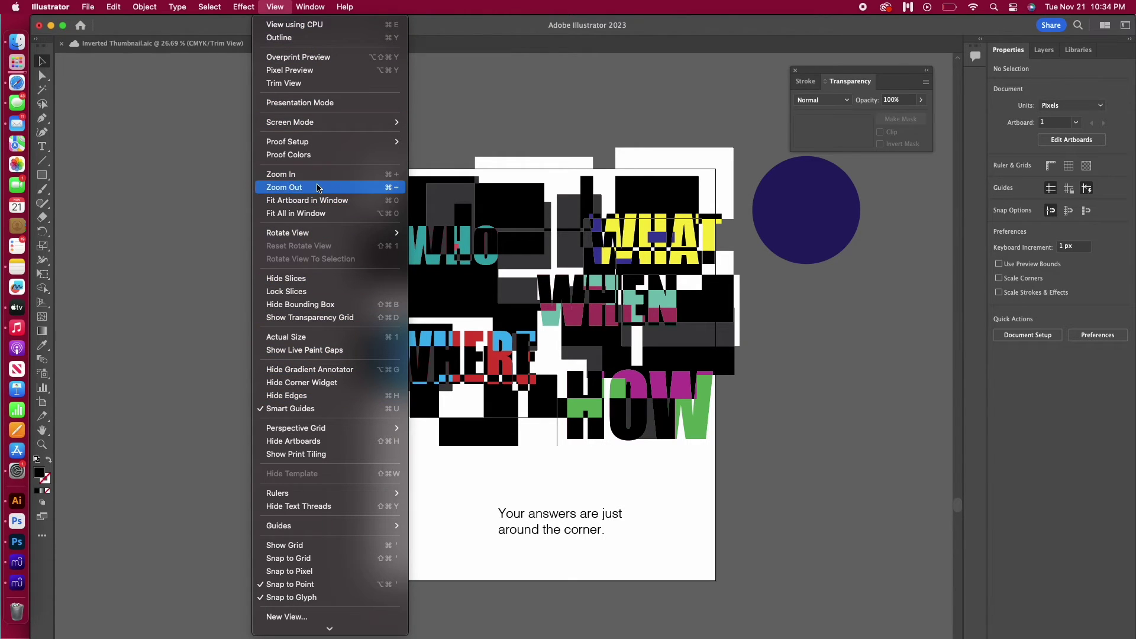
left_click(313, 83)
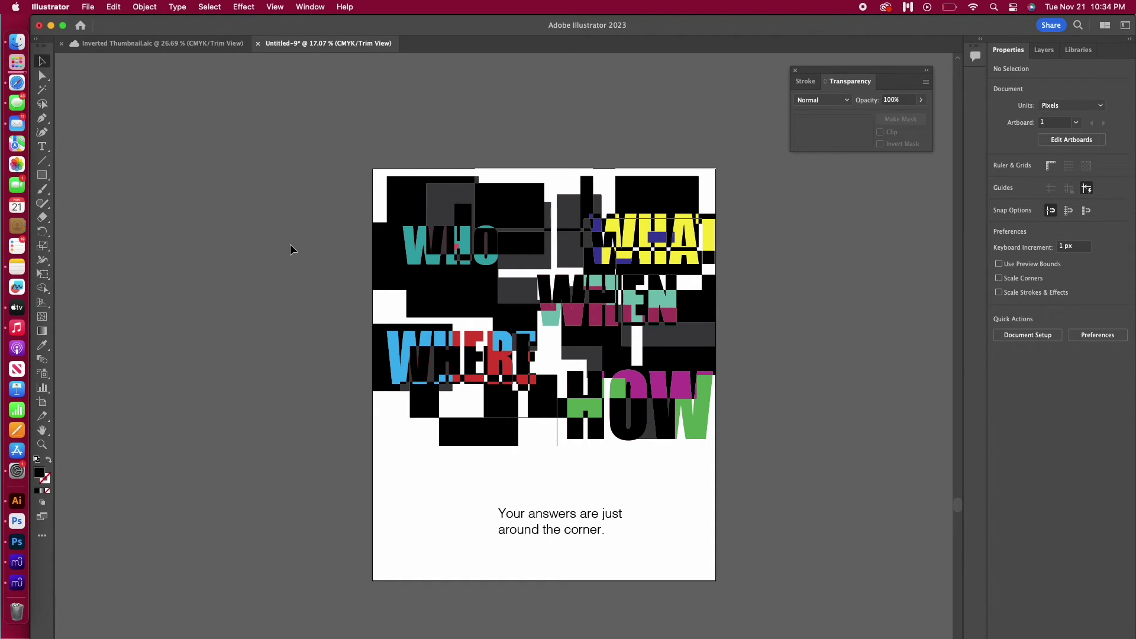
left_click_drag(542, 520, 424, 552)
left_click(496, 507)
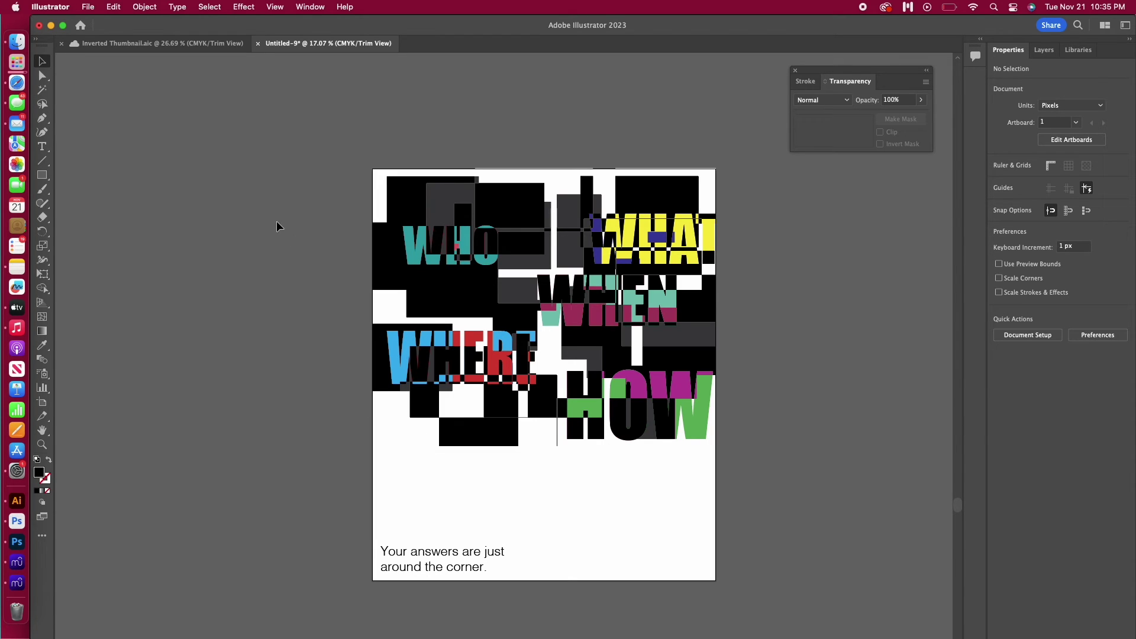
left_click(232, 43)
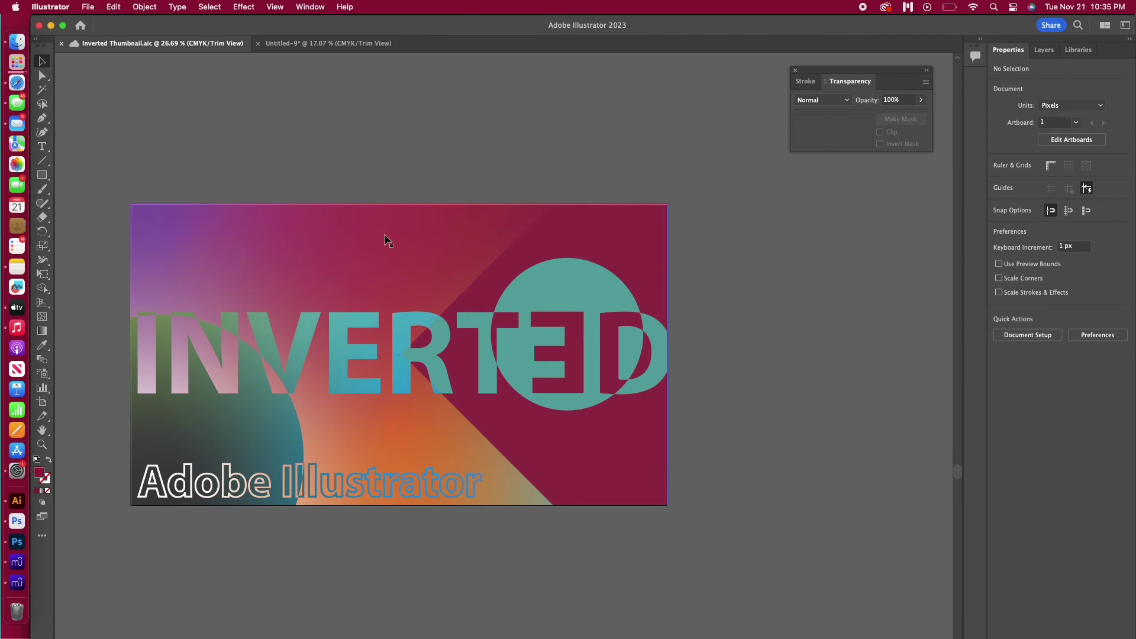
left_click(236, 410)
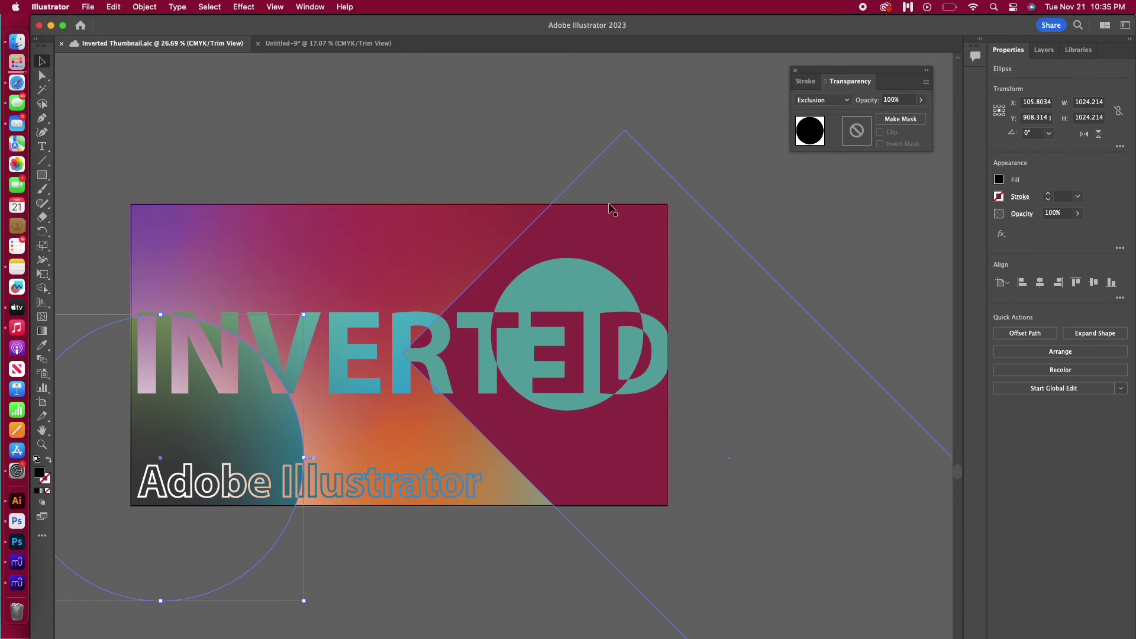
left_click(623, 235)
left_click(575, 279)
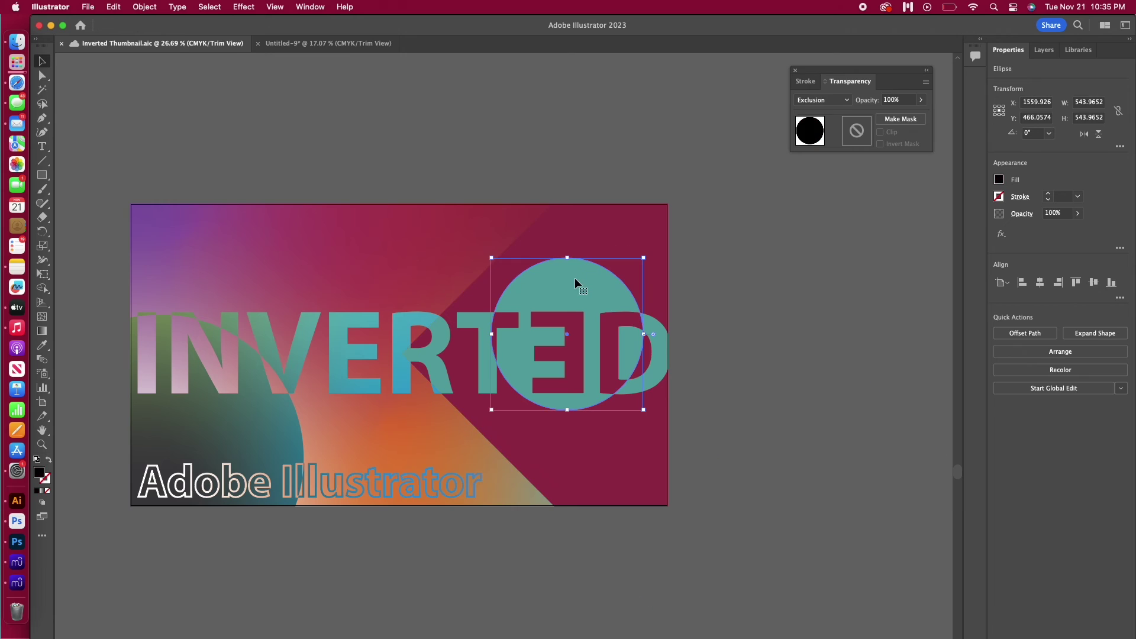
left_click(414, 234)
left_click(339, 333)
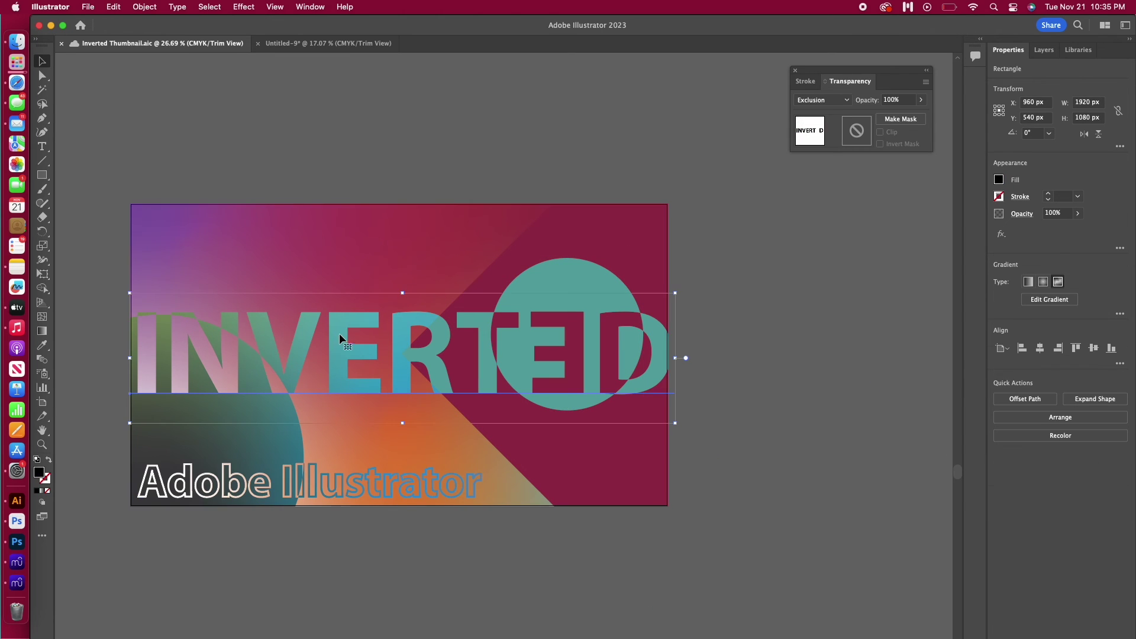
left_click(336, 467)
left_click(477, 87)
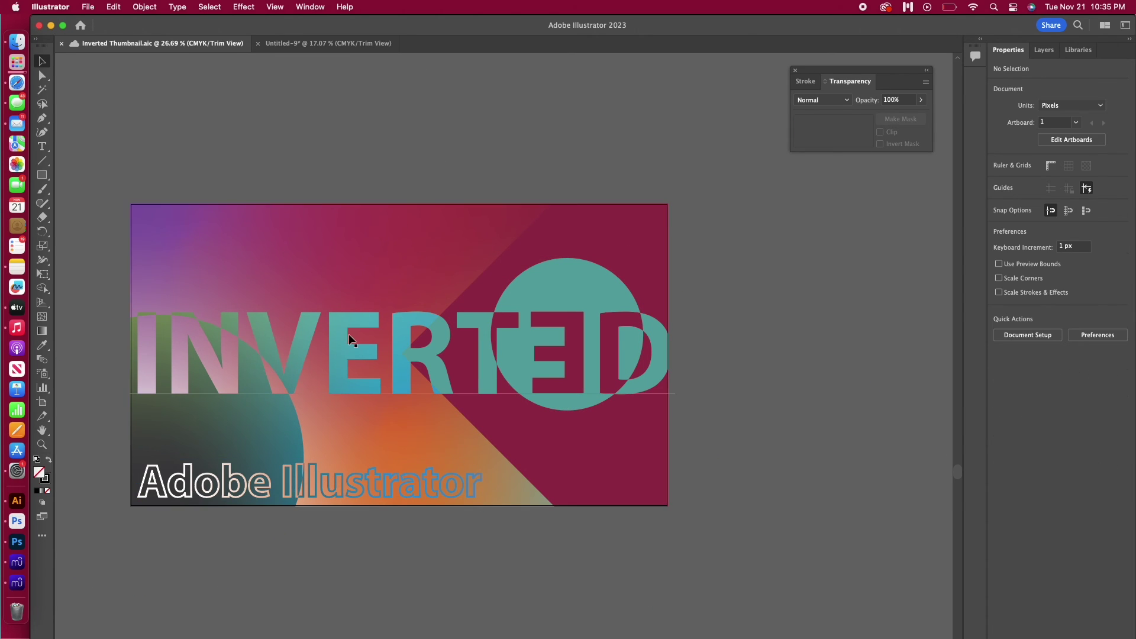
mouse_move(351, 337)
left_mouse_down()
mouse_move(328, 292)
mouse_move(435, 399)
mouse_move(197, 400)
mouse_move(364, 401)
mouse_move(379, 390)
mouse_move(353, 332)
left_mouse_up()
left_click(506, 197)
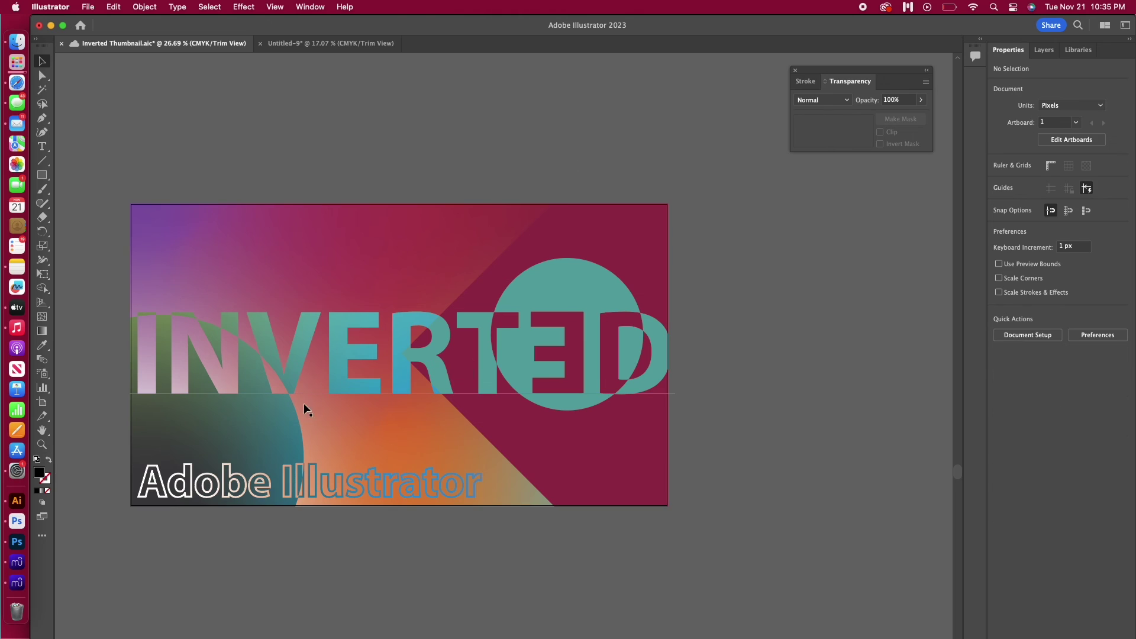
scroll(269, 453, "up", 10)
mouse_move(408, 459)
left_mouse_down()
mouse_move(771, 479)
mouse_move(403, 467)
left_mouse_up()
scroll(608, 600, "down", 8)
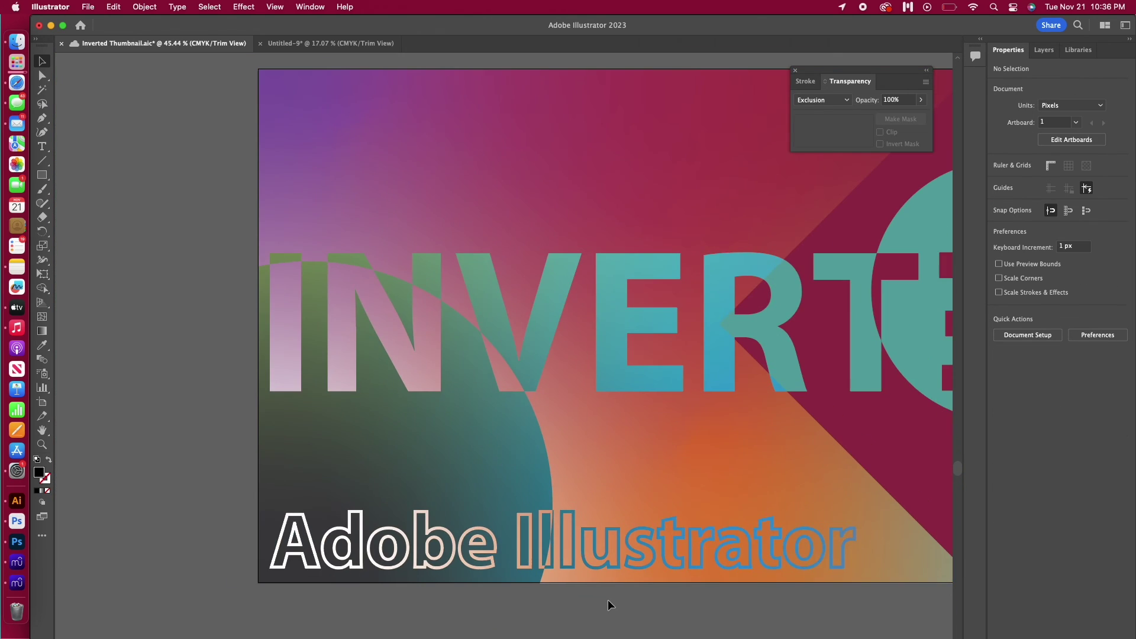
scroll(400, 246, "right", 5)
scroll(400, 239, "down", 2)
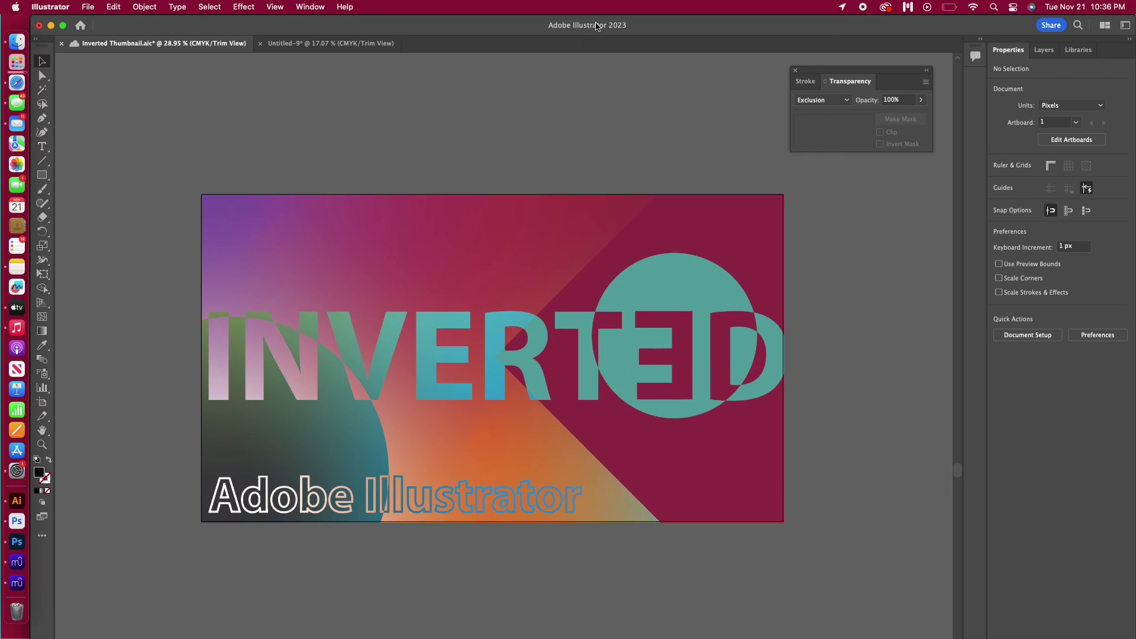